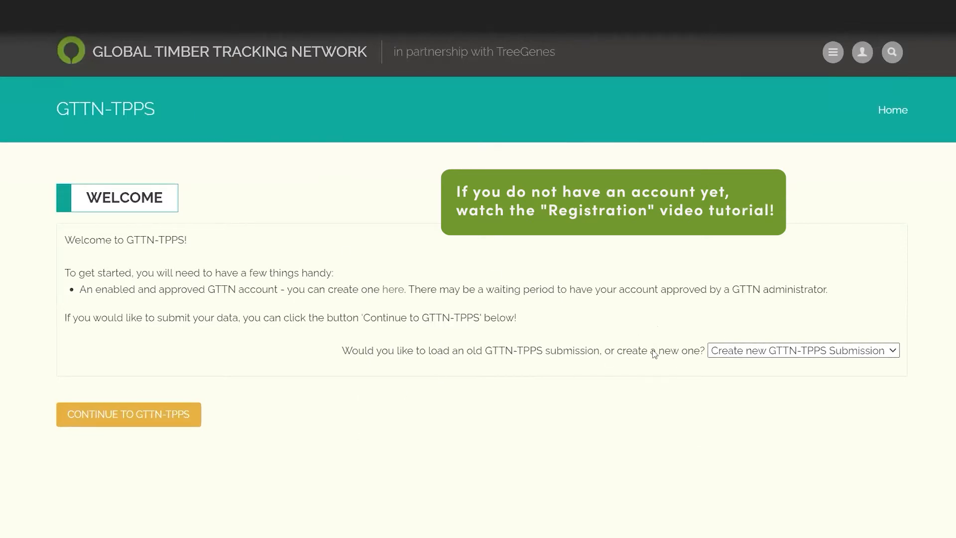
- Review the new-or-existing submission choice, the project information fields and the available submission types
click(845, 352)
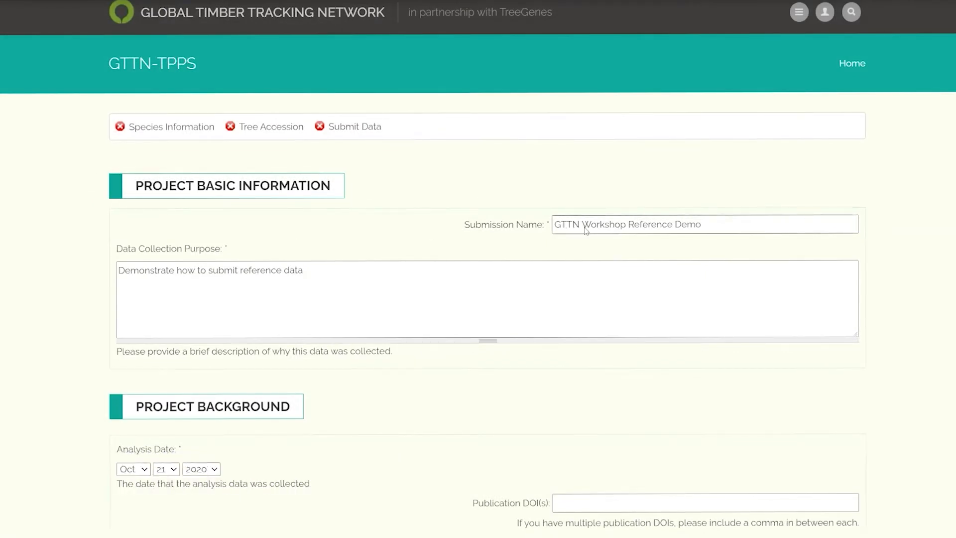
scroll(685, 238, down, 6)
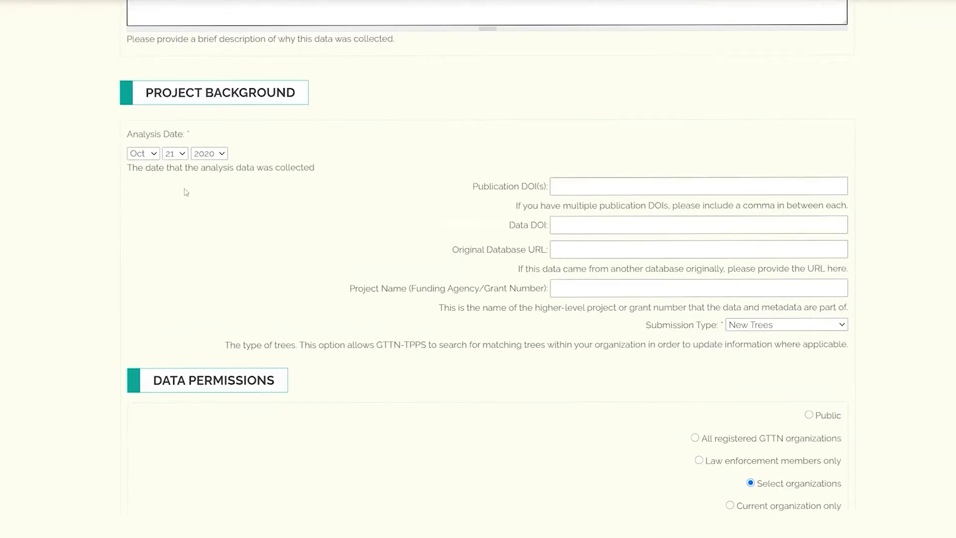
scroll(346, 154, down, 2)
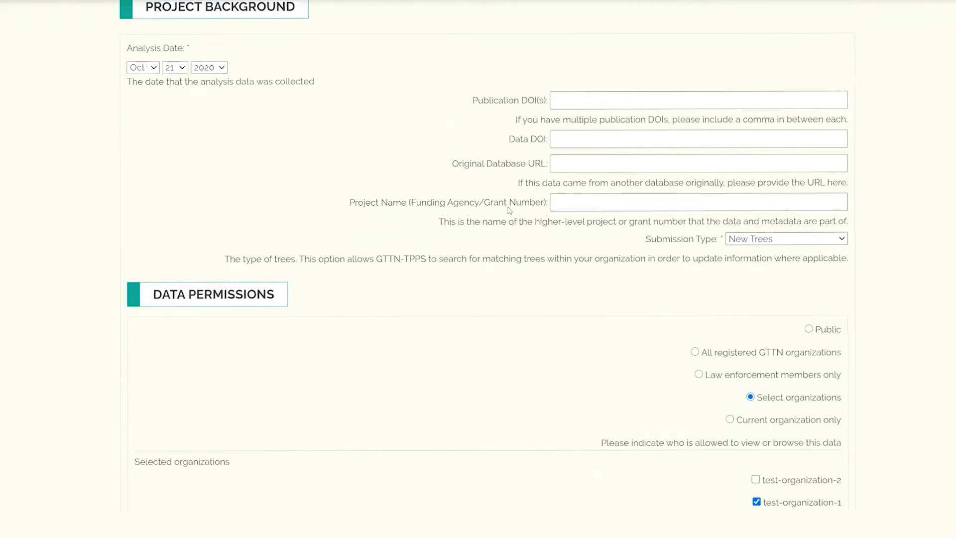
scroll(737, 204, down, 1)
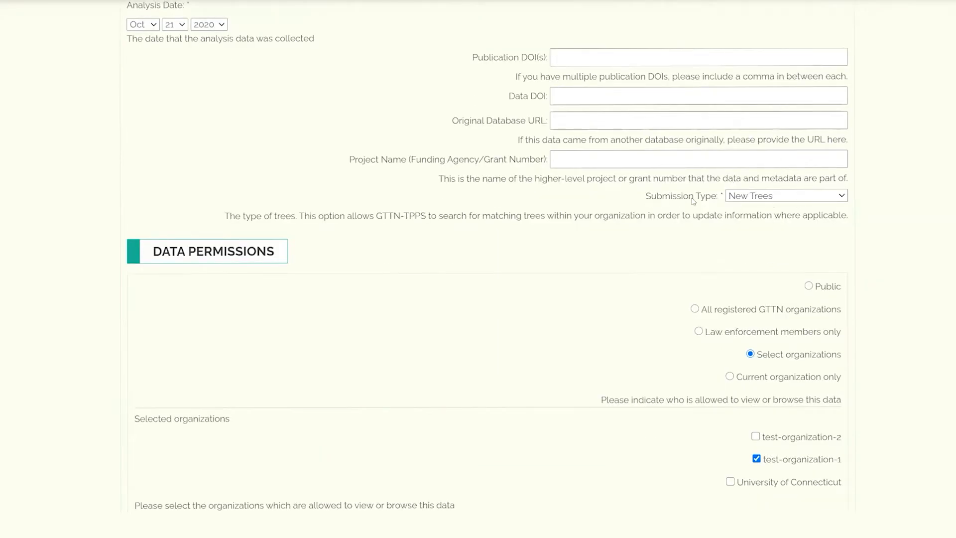
click(795, 198)
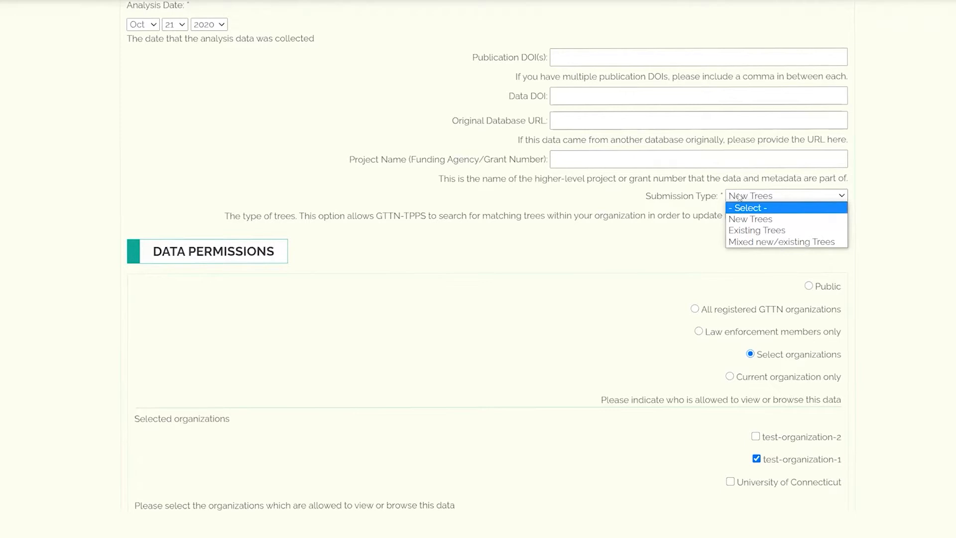
- Toggle test-organization-2 and test-organization-1 off and on in the list of organizations allowed to view the data
scroll(423, 192, down, 2)
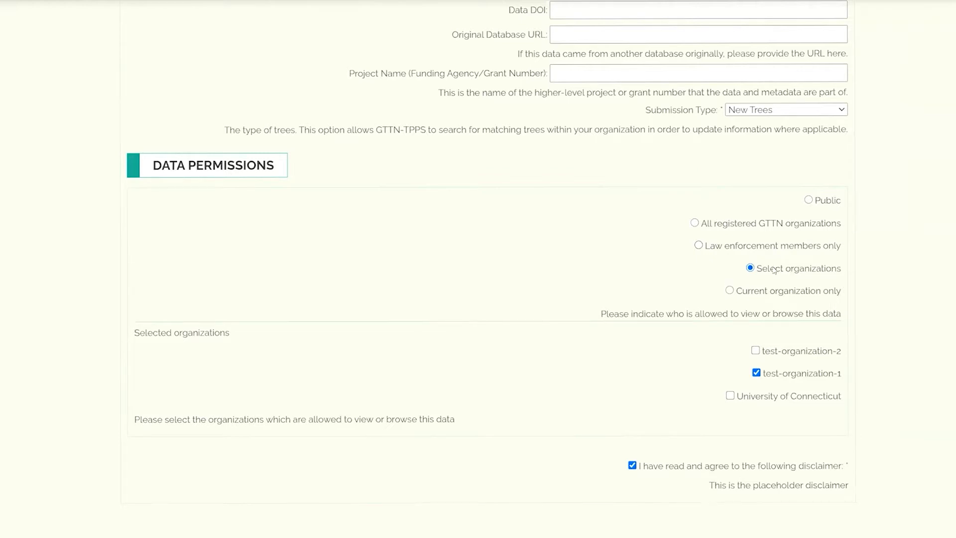
scroll(795, 284, down, 2)
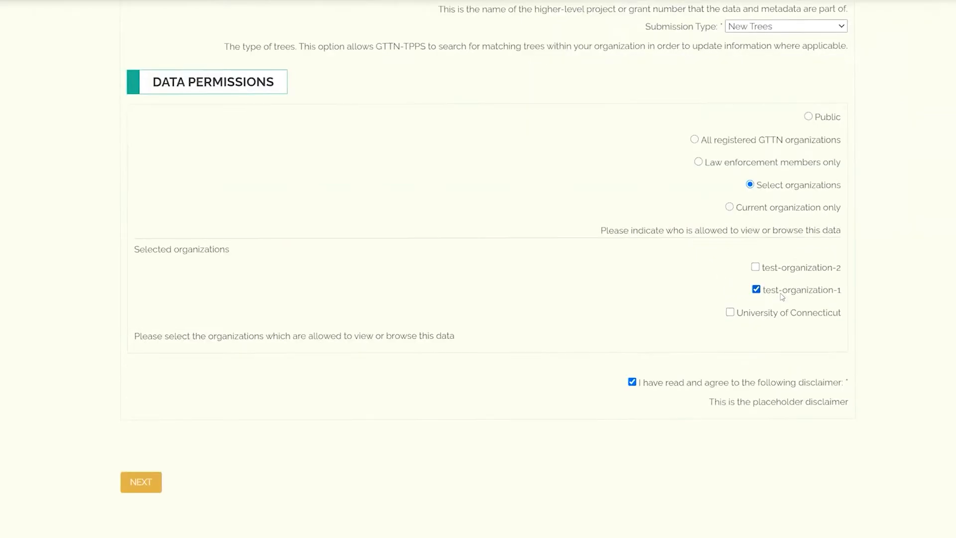
click(756, 267)
click(756, 267)
click(756, 290)
click(757, 290)
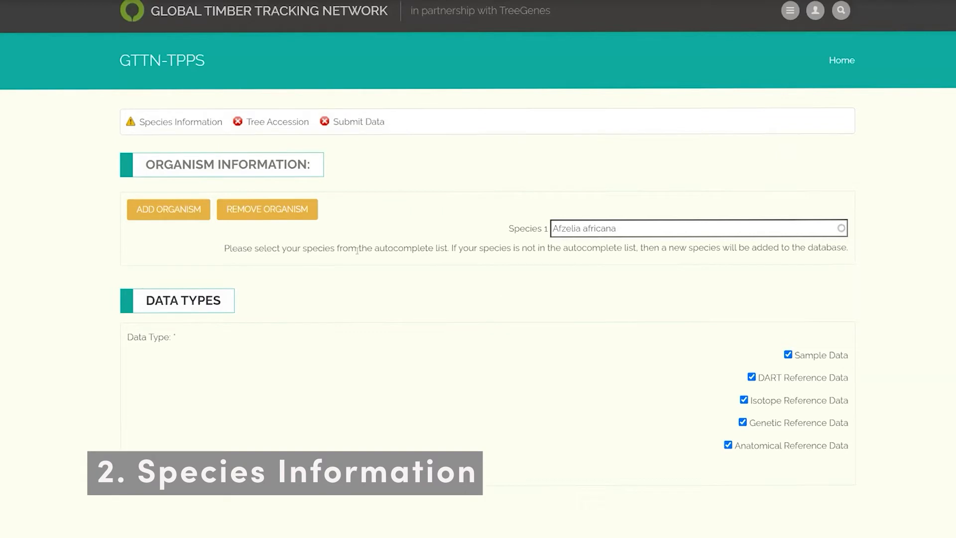
- Add and remove an extra organism entry, and set Species 1 to Afzelia africana from the autocomplete suggestions
click(187, 213)
click(227, 199)
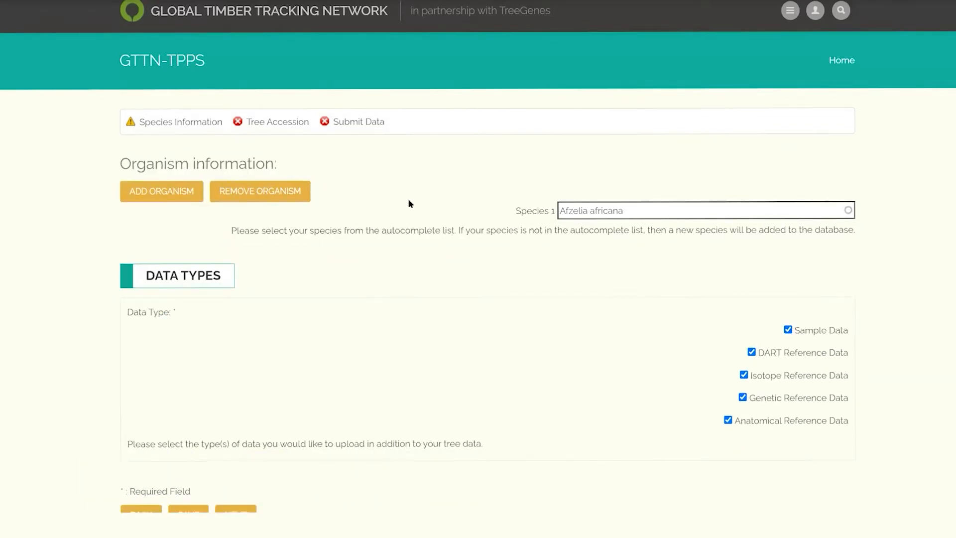
scroll(527, 180, down, 1)
drag(672, 179, 551, 186)
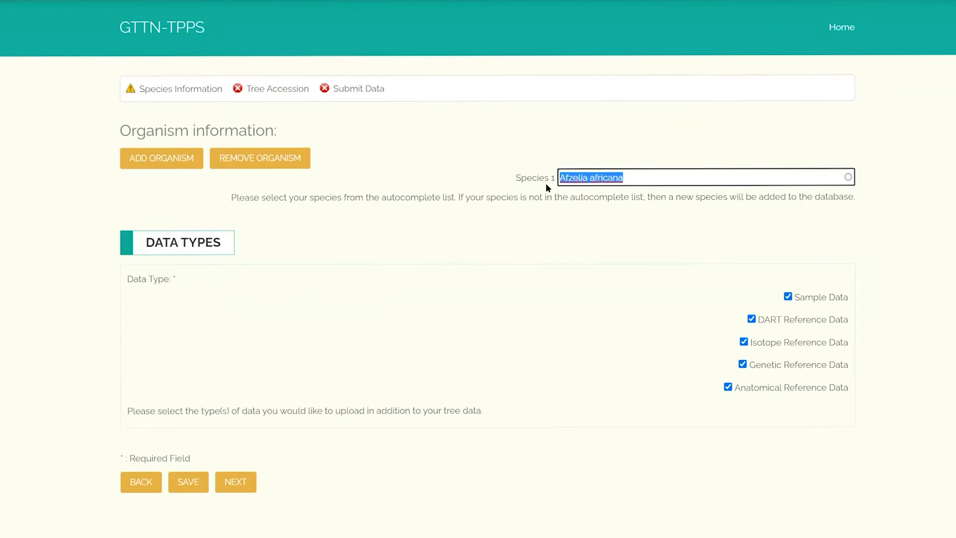
text(e)
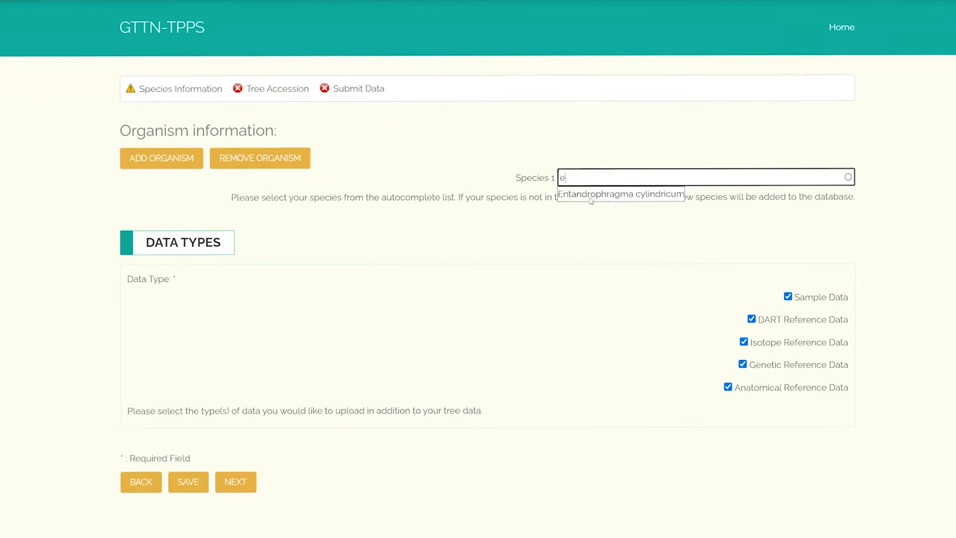
drag(580, 179, 555, 180)
text(af)
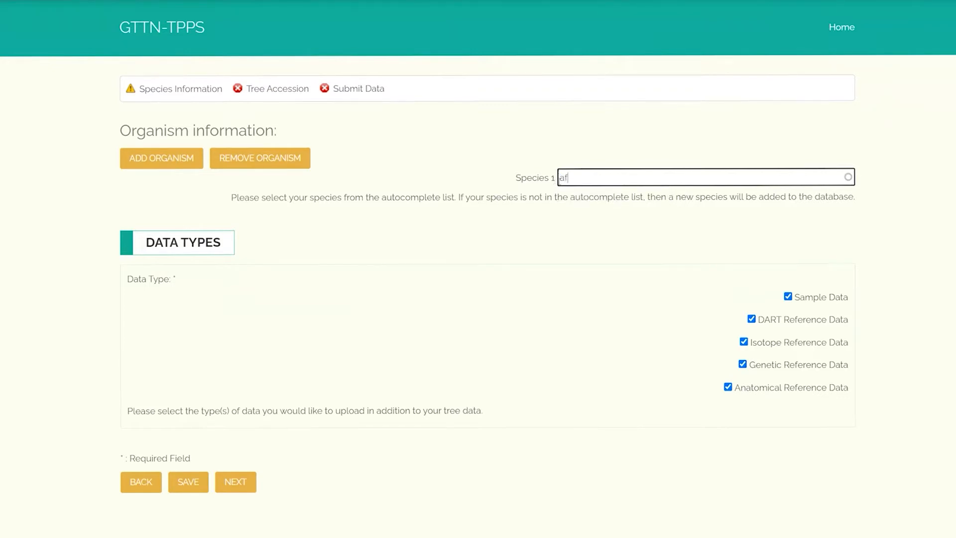
click(576, 193)
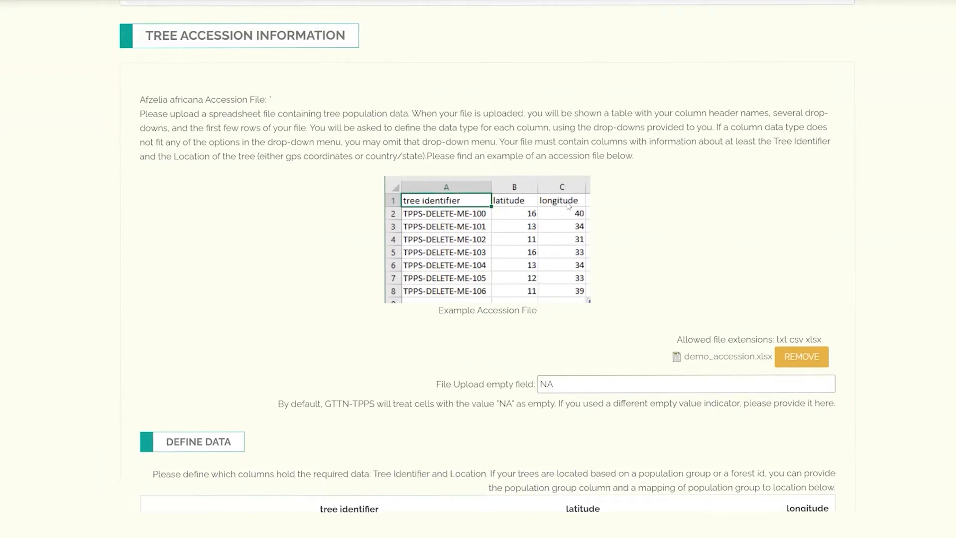
- Define the first column of the uploaded demo_accession.xlsx file as Tree Identifier
scroll(561, 157, down, 3)
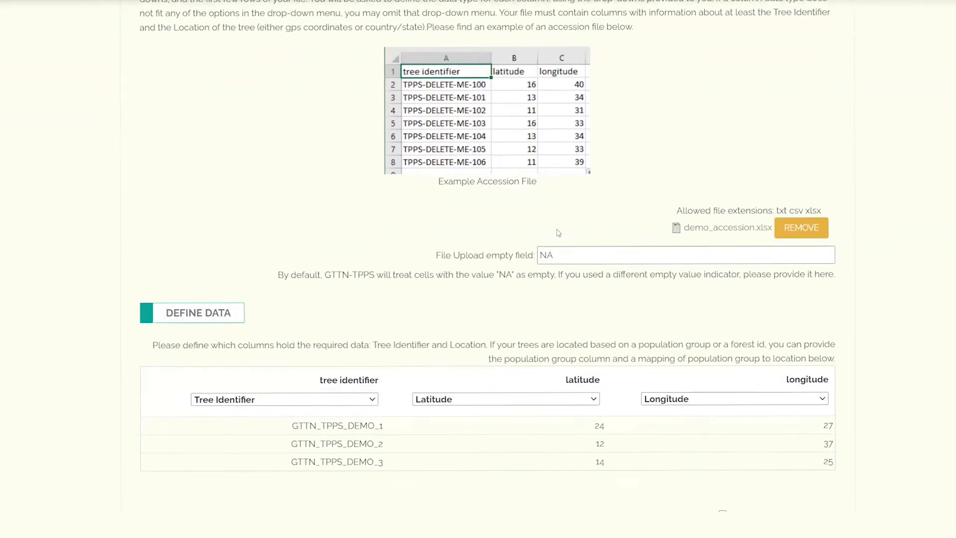
scroll(557, 234, down, 1)
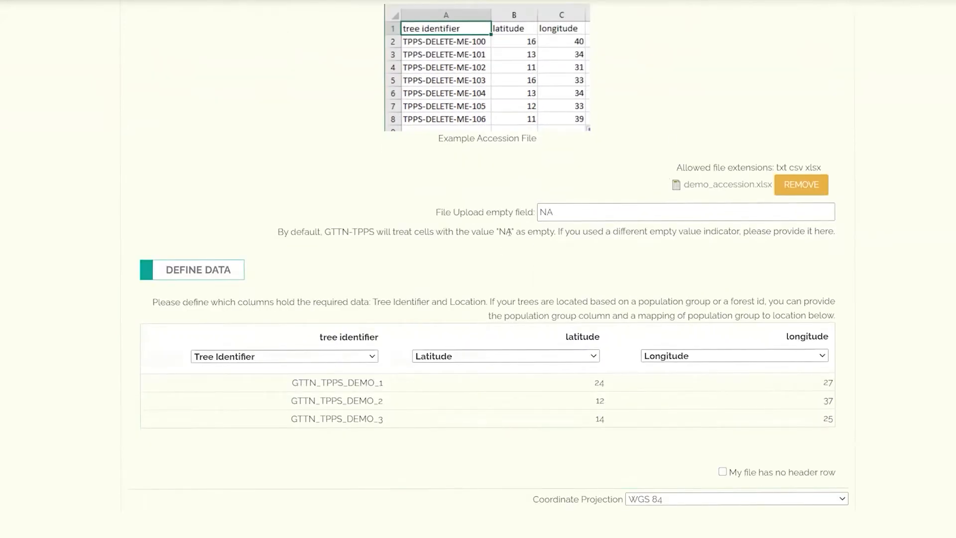
scroll(717, 264, up, 2)
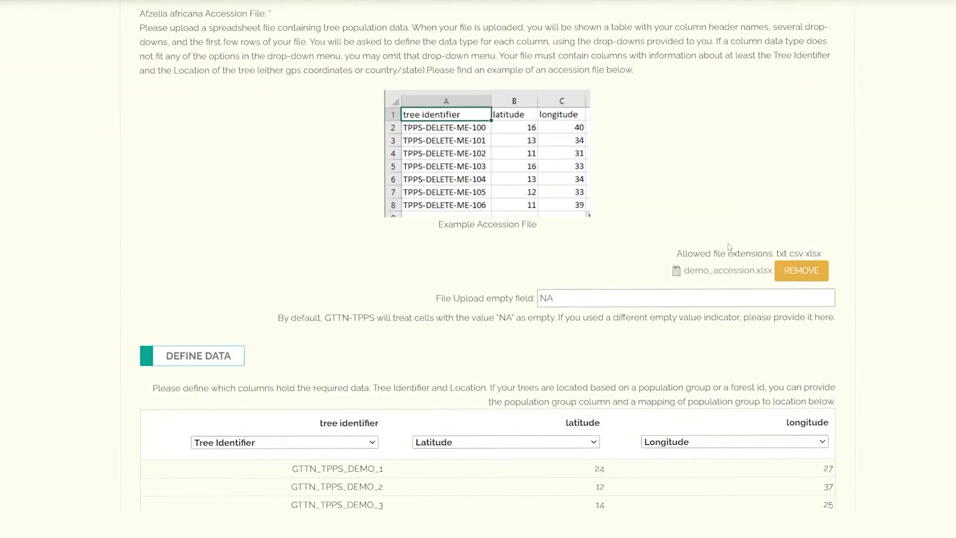
scroll(647, 192, down, 3)
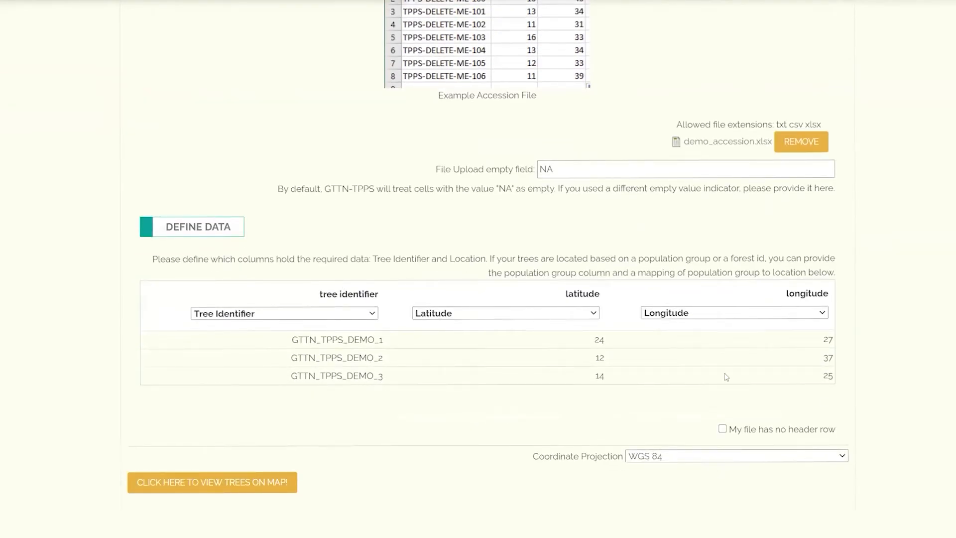
scroll(518, 284, down, 1)
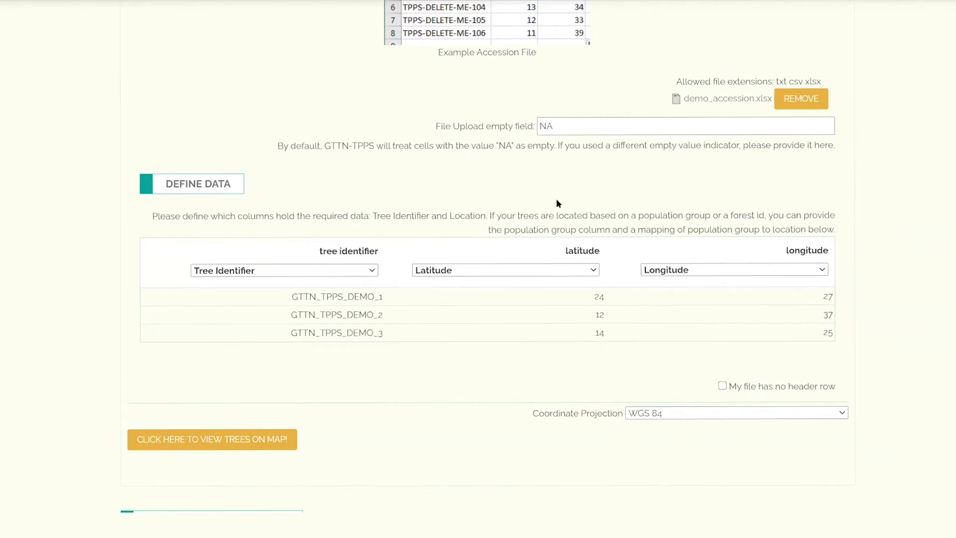
click(332, 271)
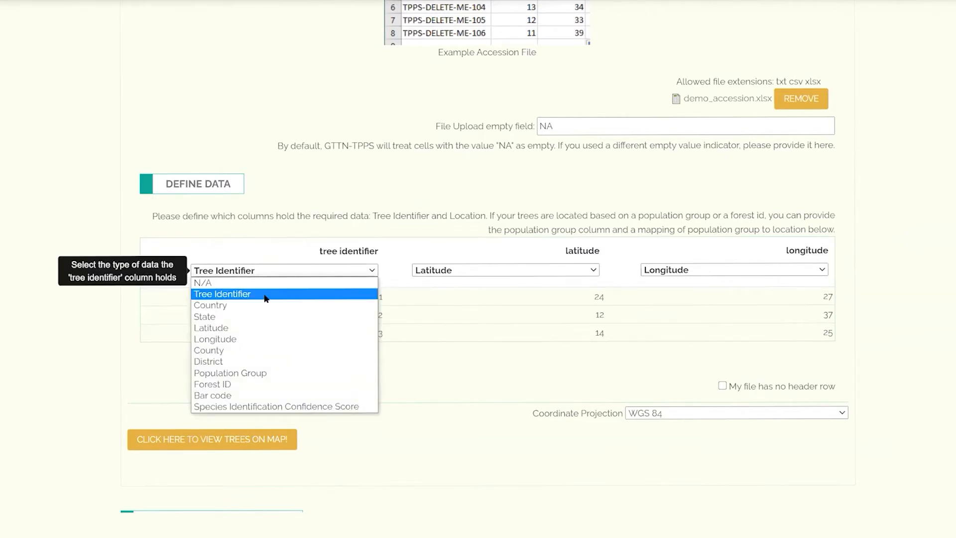
click(215, 295)
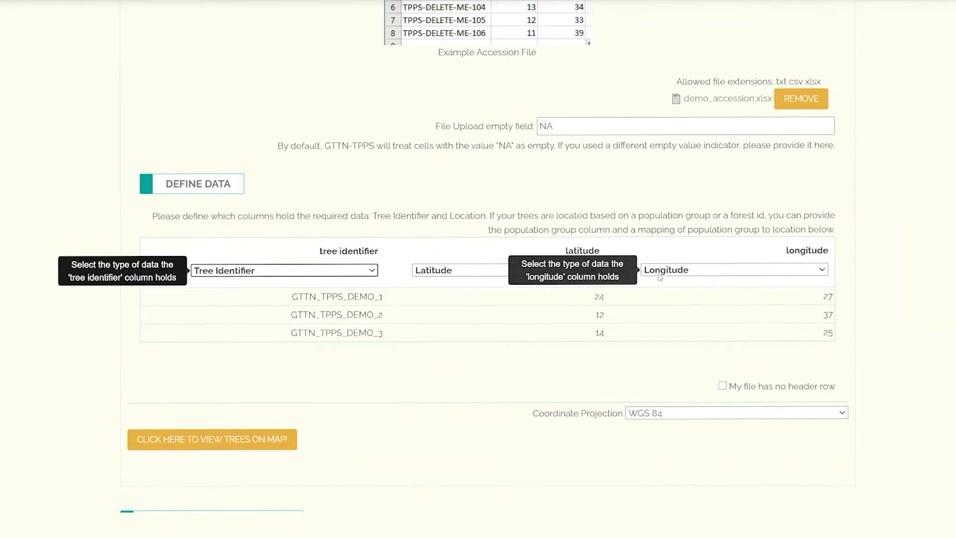
- Examine the data types that can be assigned to the accession file's latitude column
click(527, 271)
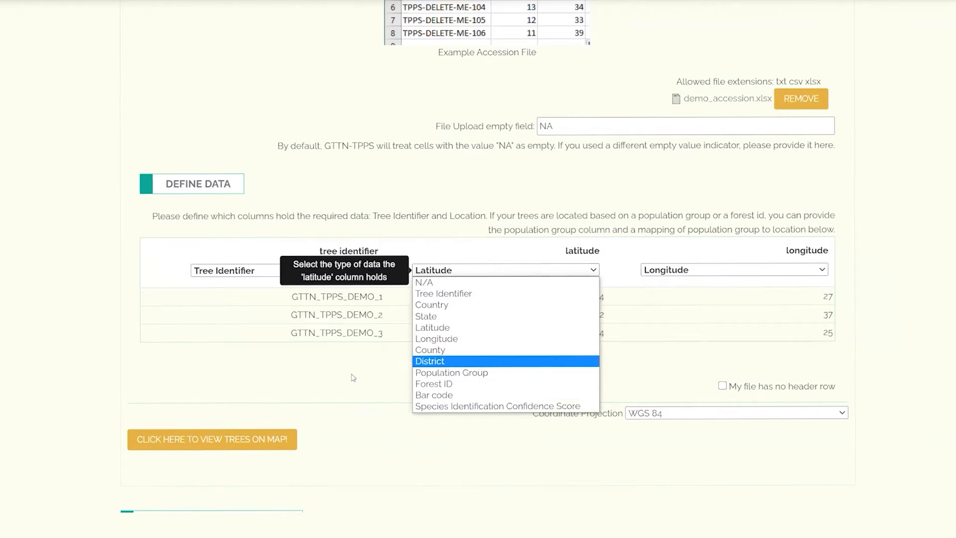
click(440, 272)
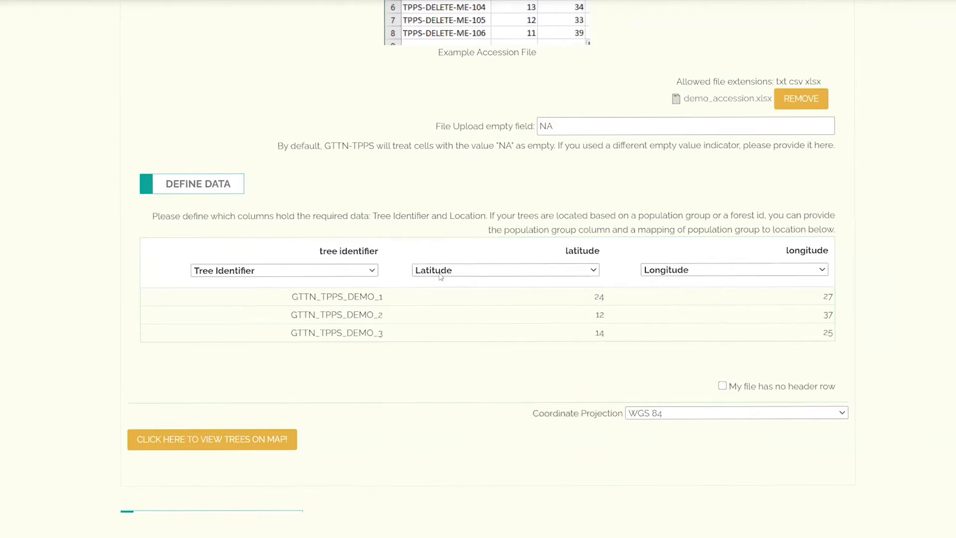
click(442, 273)
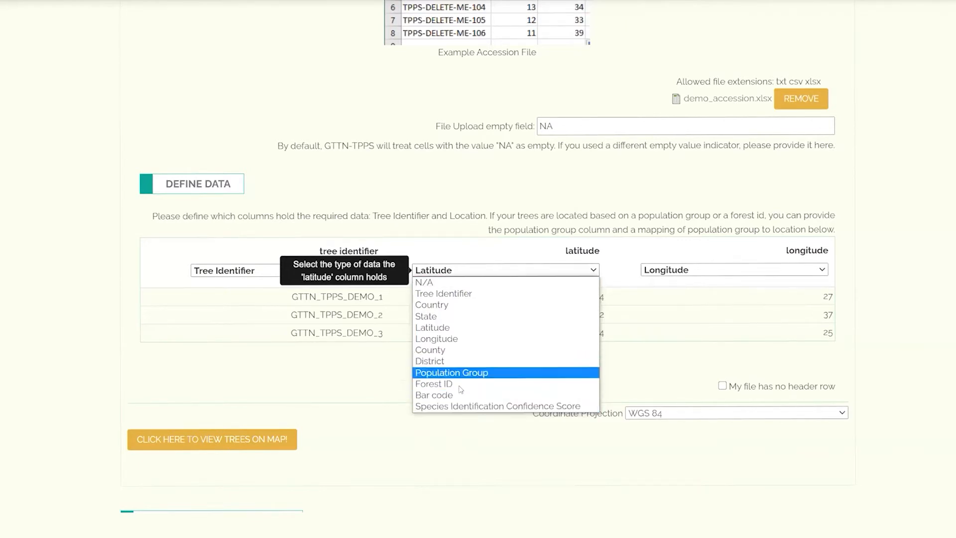
click(477, 273)
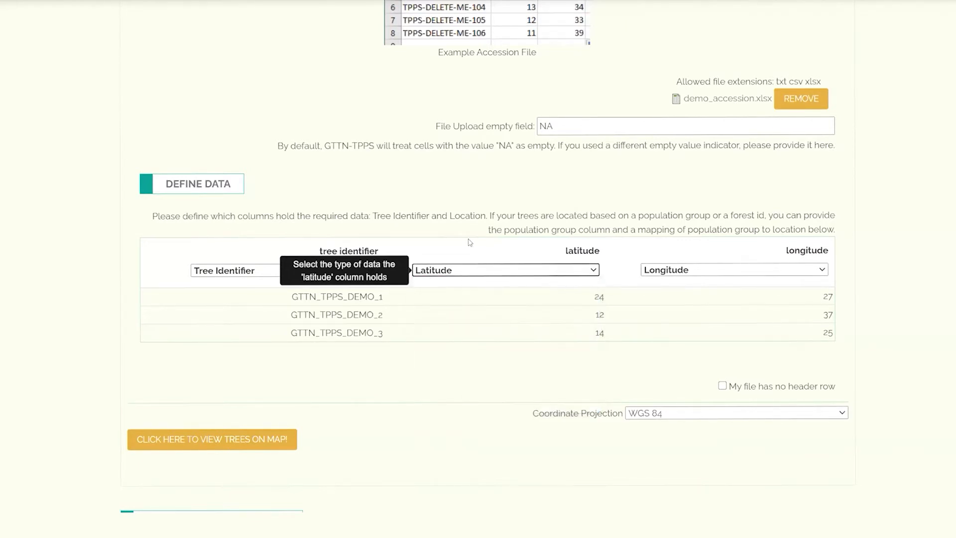
- Display the accession file's trees on the map
scroll(456, 158, down, 3)
scroll(294, 187, up, 1)
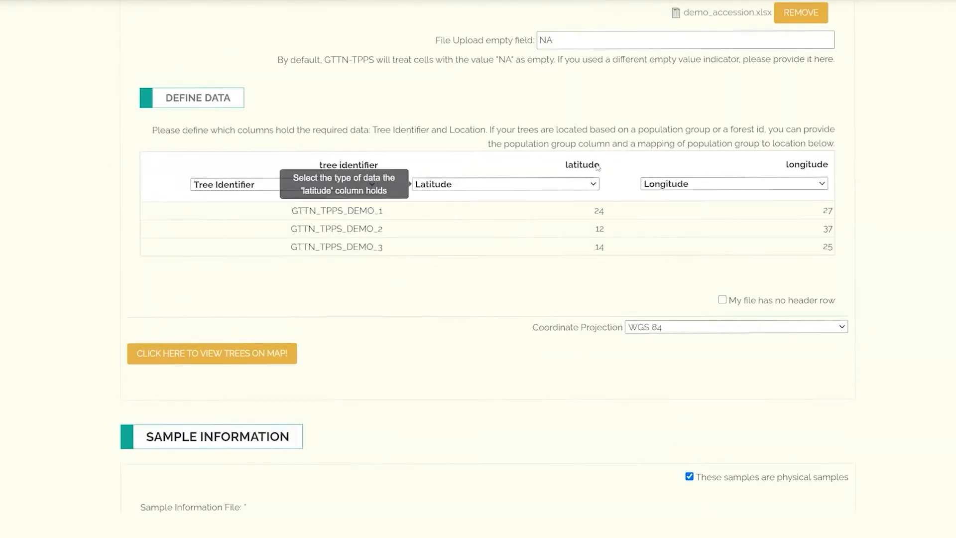
scroll(394, 280, down, 1)
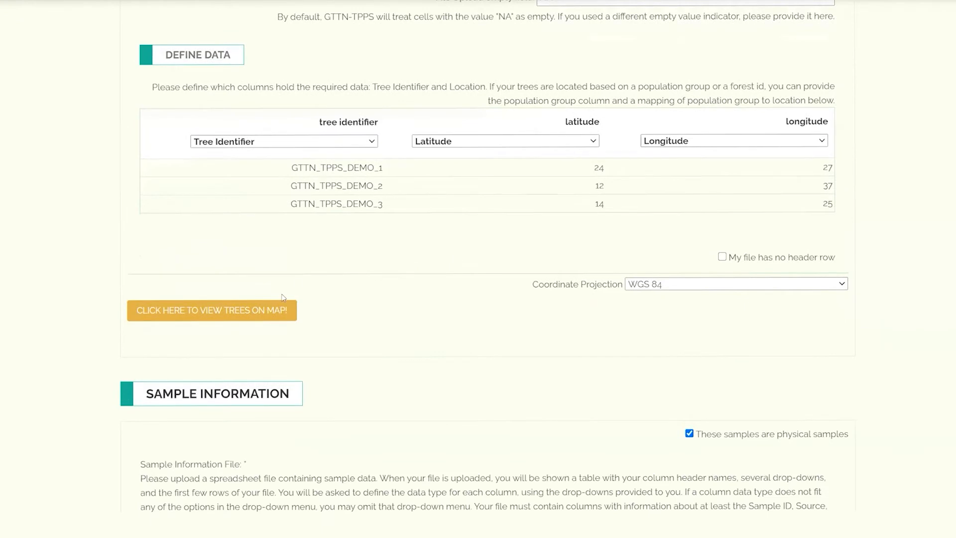
click(237, 314)
scroll(497, 199, up, 2)
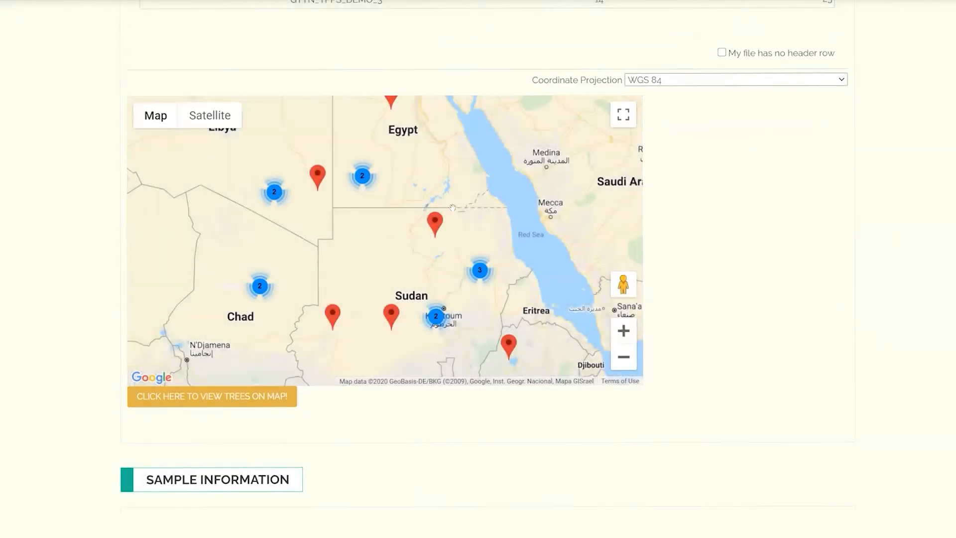
- Explore the tree markers around Sudan and show the details of the GTTN_TPPS_DEMO_18 tree
drag(475, 199, 409, 273)
drag(488, 177, 527, 133)
drag(475, 299, 392, 203)
click(623, 357)
click(624, 331)
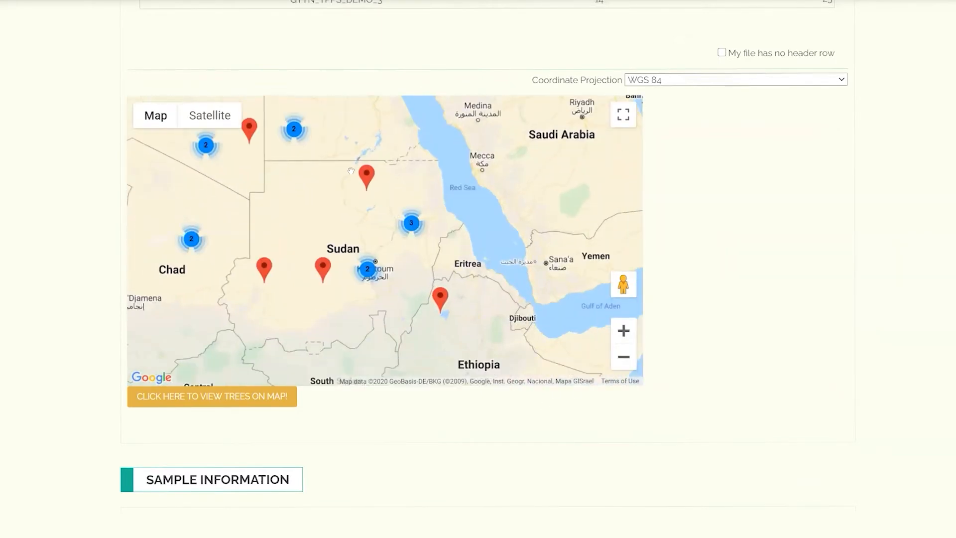
scroll(351, 171, up, 2)
scroll(358, 195, down, 1)
click(365, 202)
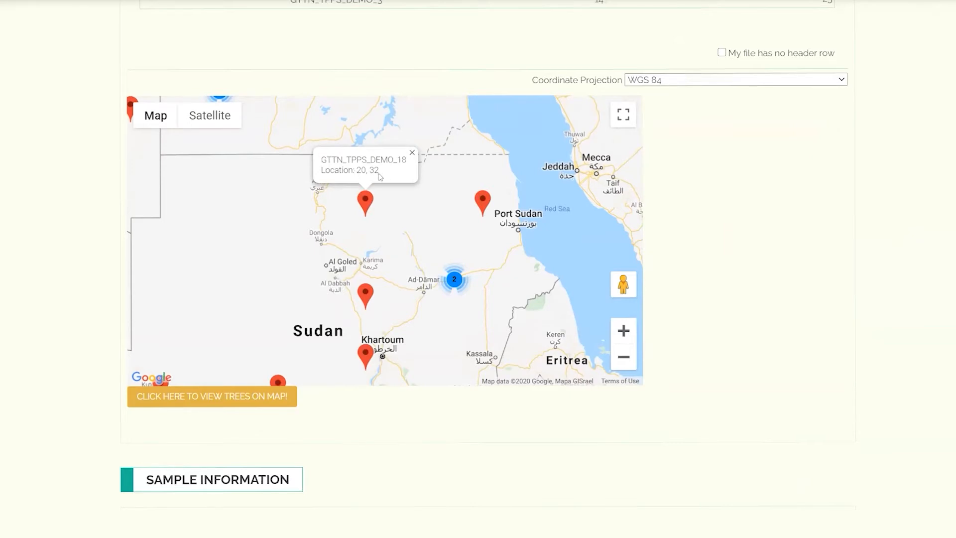
- Examine the distribution of tree markers and clusters across northeastern Africa at different map scales
drag(392, 211, 453, 217)
click(627, 359)
click(627, 360)
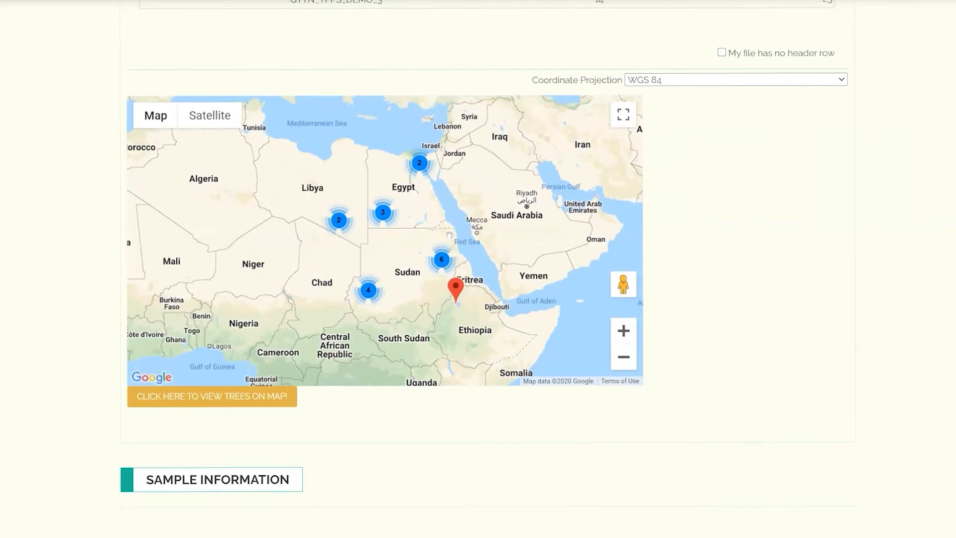
drag(484, 212, 439, 227)
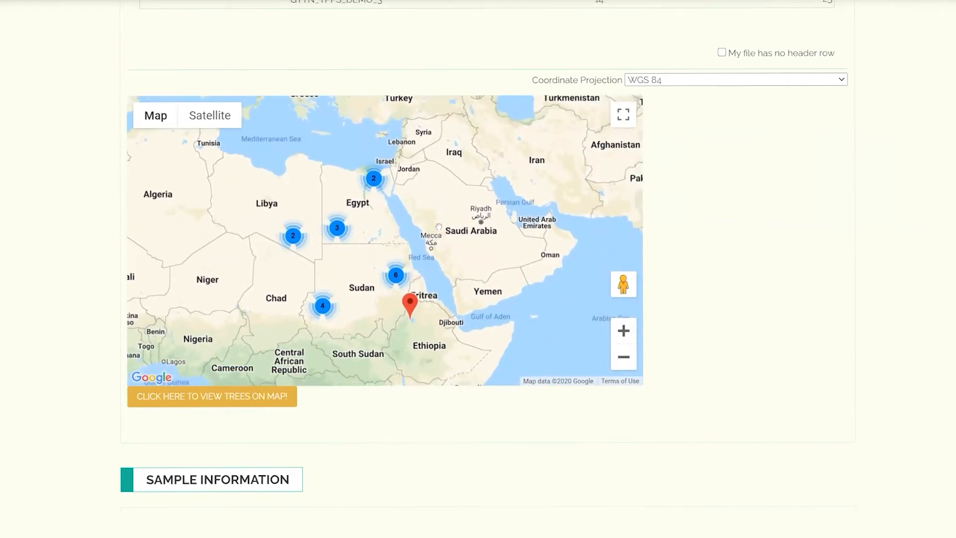
click(623, 330)
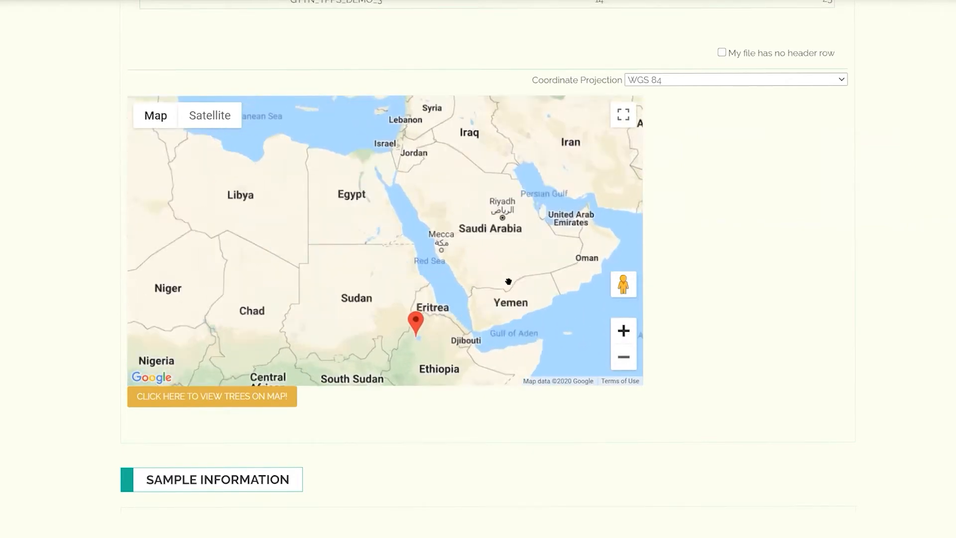
click(367, 251)
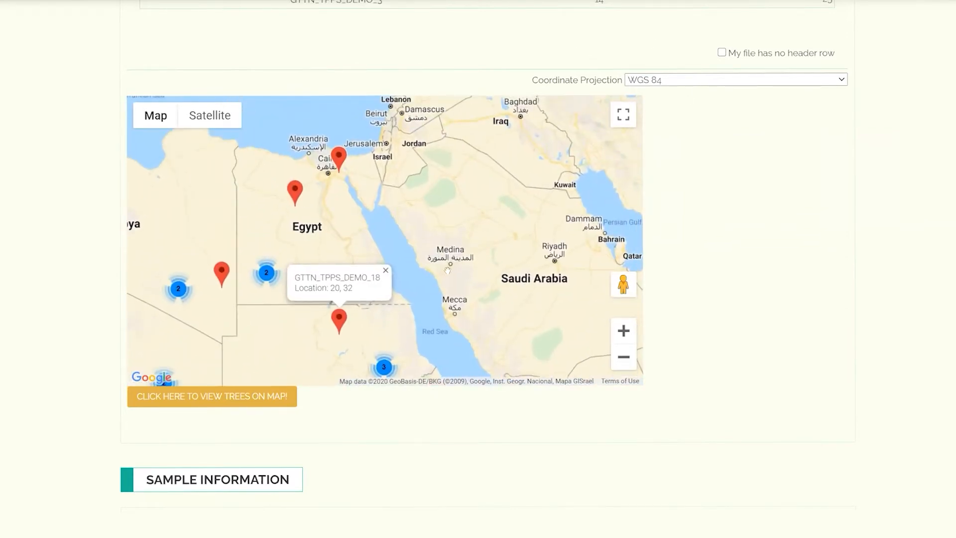
drag(495, 211, 607, 364)
click(623, 357)
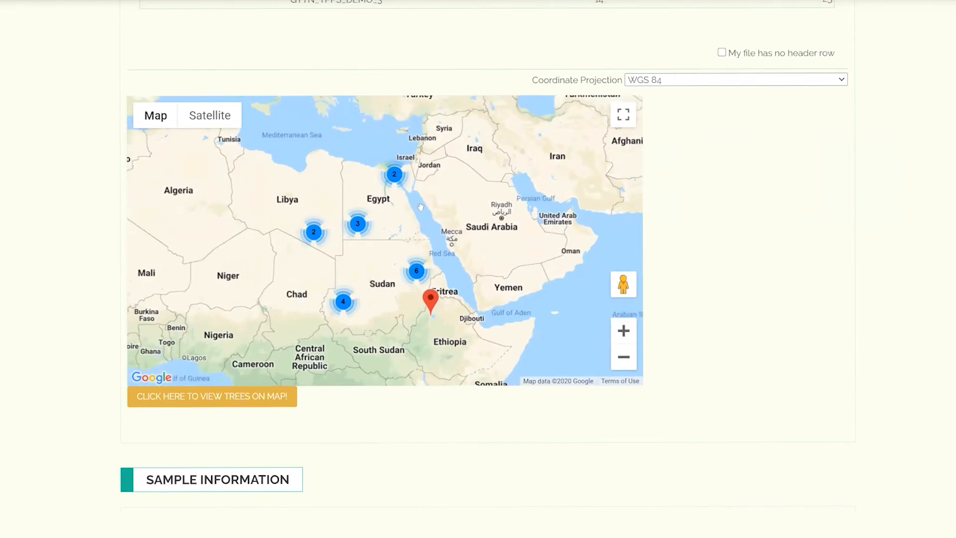
scroll(418, 220, up, 2)
click(365, 186)
click(624, 357)
- Review the Sample Information section, including the example sample file, the uploaded demo_samples.xlsx and the empty-value setting
scroll(602, 205, down, 10)
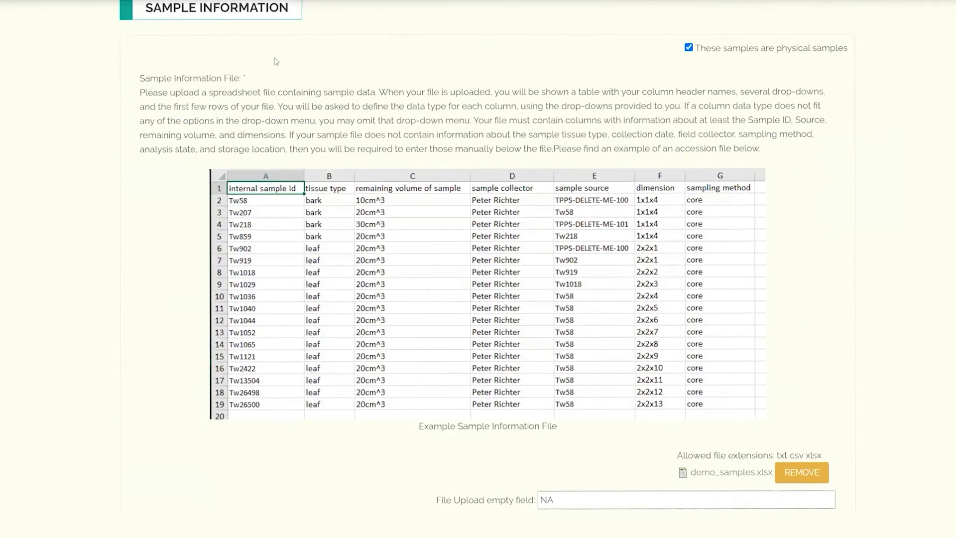
scroll(476, 249, up, 2)
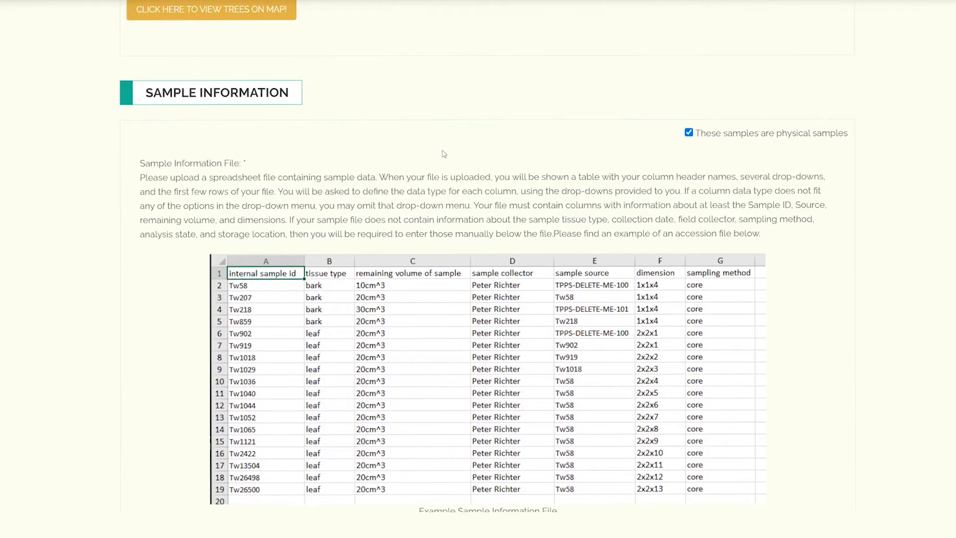
scroll(443, 149, down, 5)
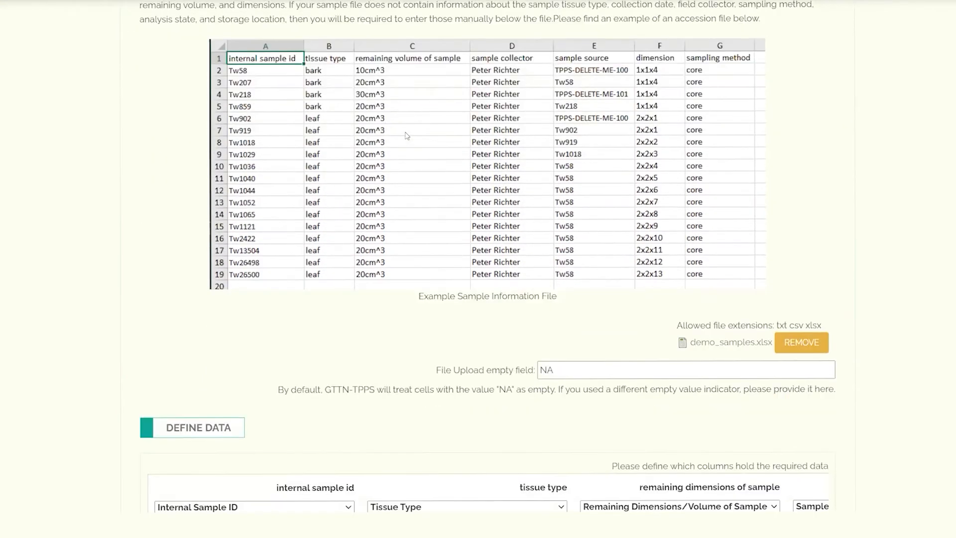
scroll(409, 135, down, 1)
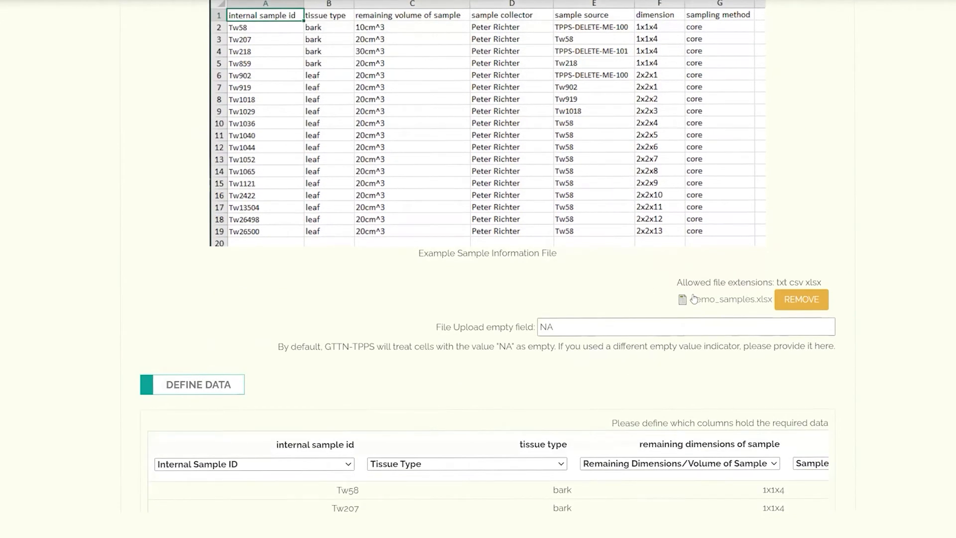
scroll(673, 113, down, 3)
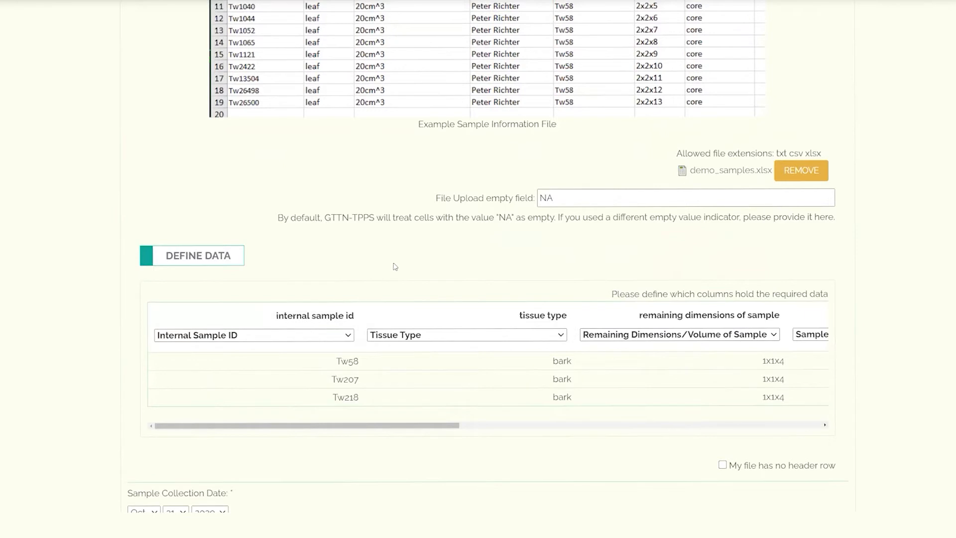
scroll(363, 249, down, 1)
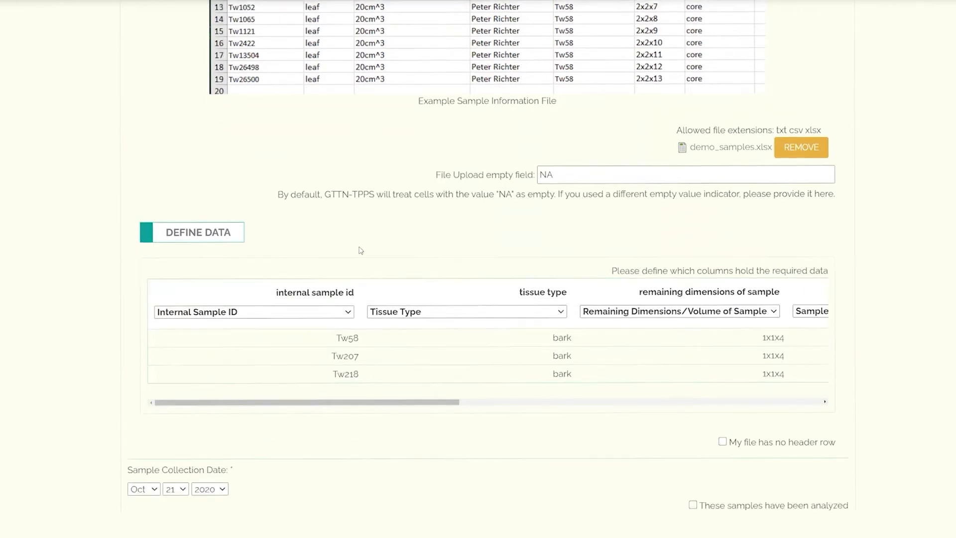
- Examine the data types available for the internal sample id column and the definitions assigned to the sample file's other columns
click(320, 295)
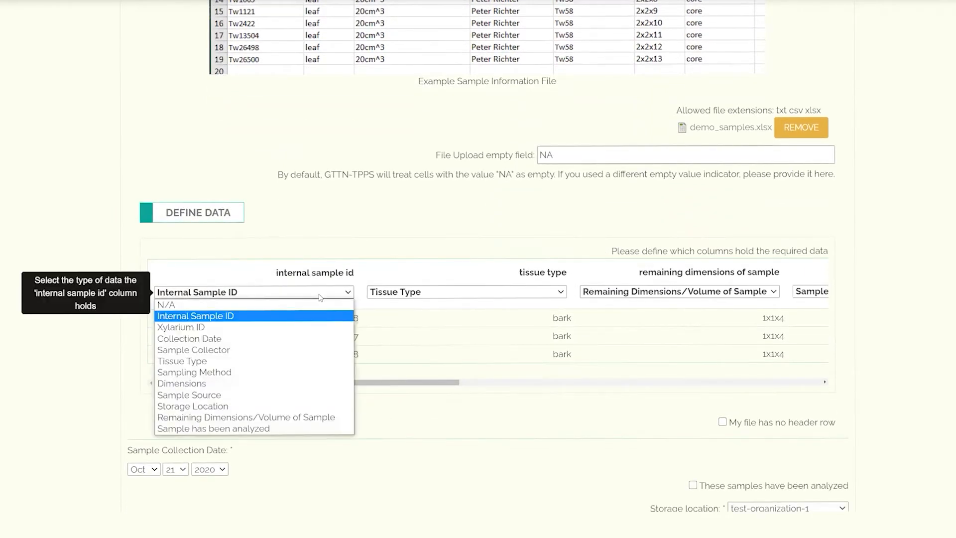
click(319, 295)
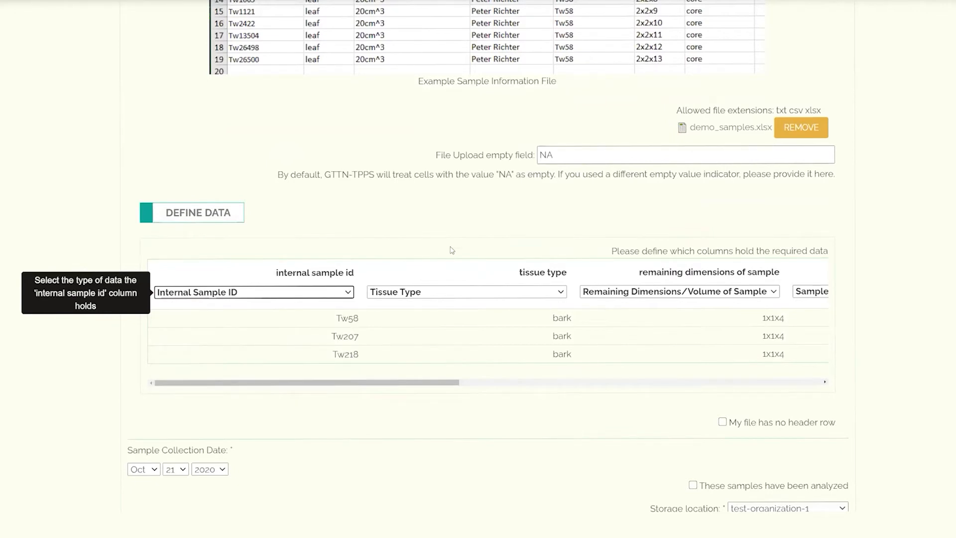
scroll(450, 304, right, 7)
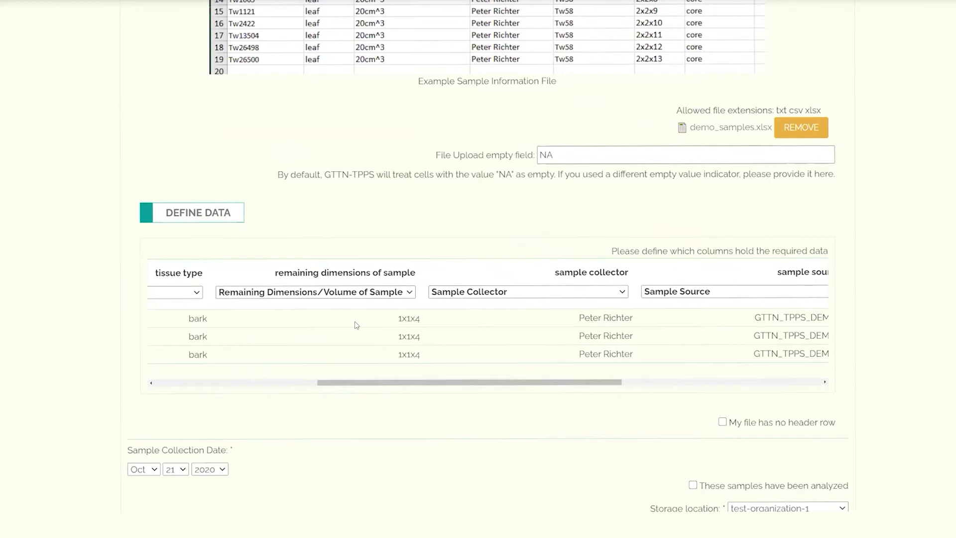
scroll(530, 383, right, 3)
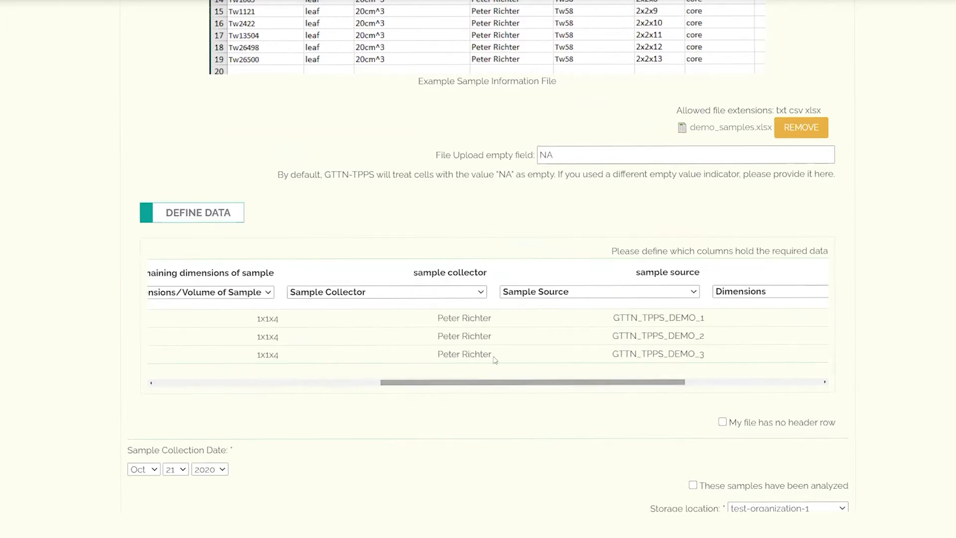
scroll(492, 384, right, 3)
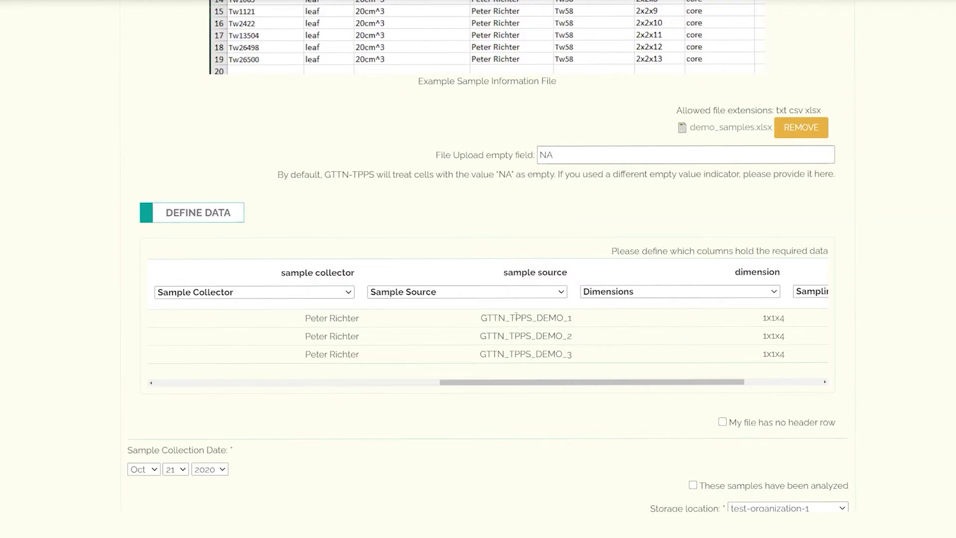
scroll(439, 131, up, 15)
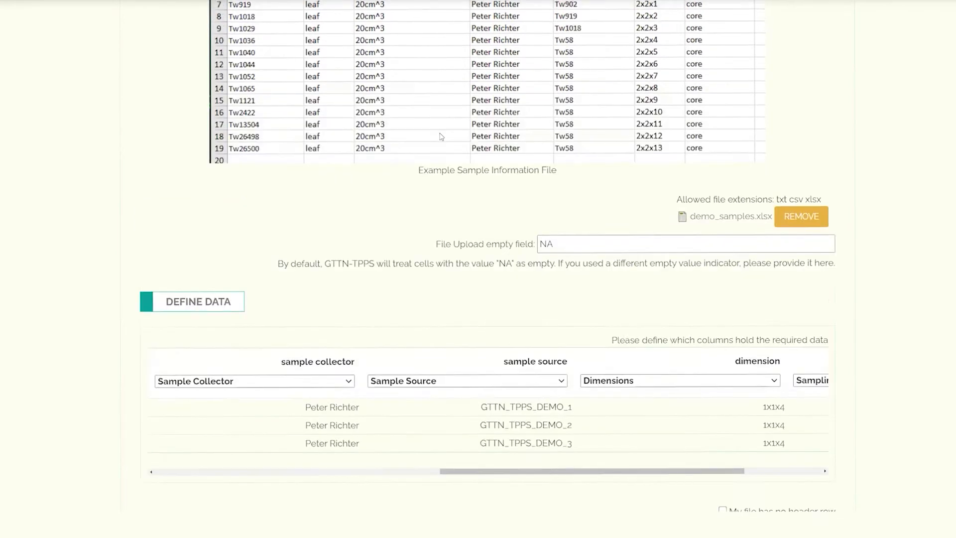
scroll(508, 142, down, 15)
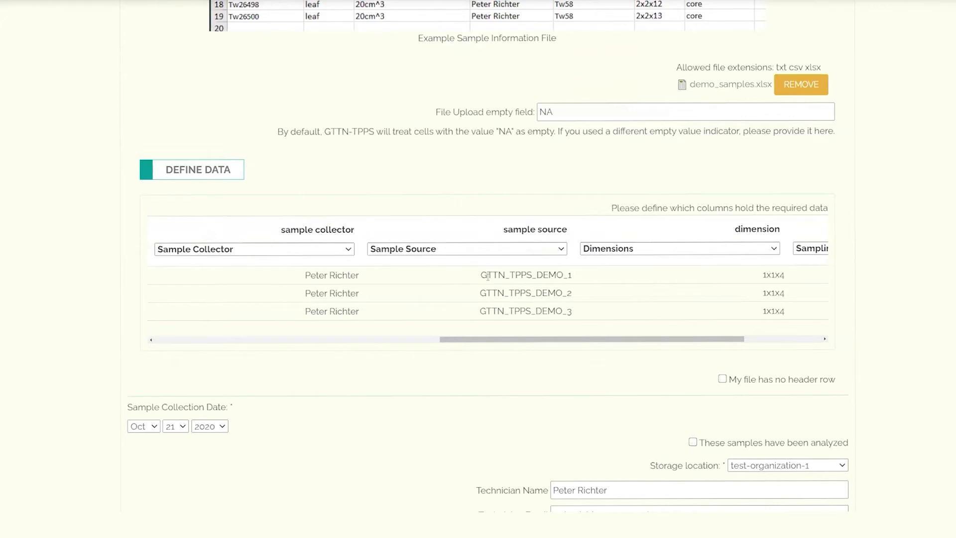
scroll(523, 294, right, 3)
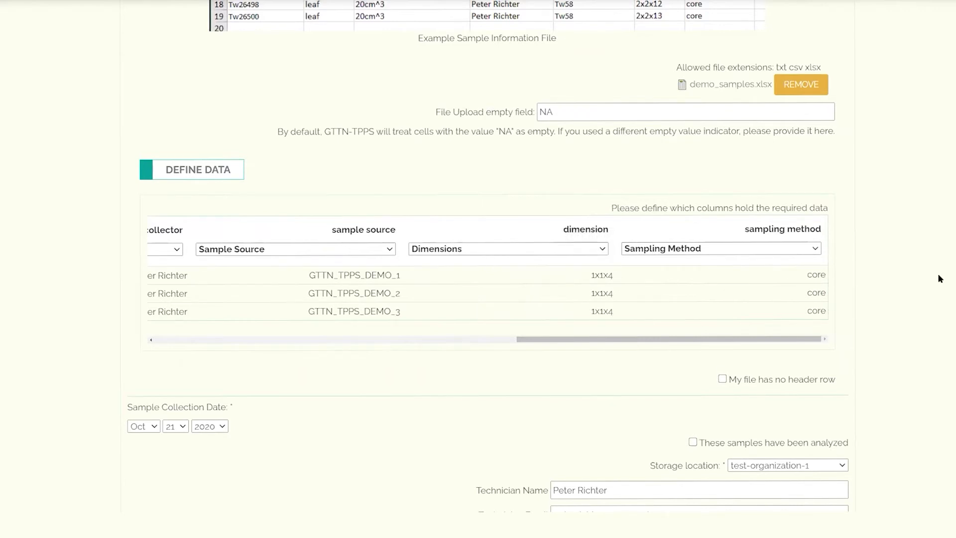
- Review the remaining sample details and examine the available storage locations without changing the selection
scroll(940, 279, down, 2)
scroll(597, 306, down, 1)
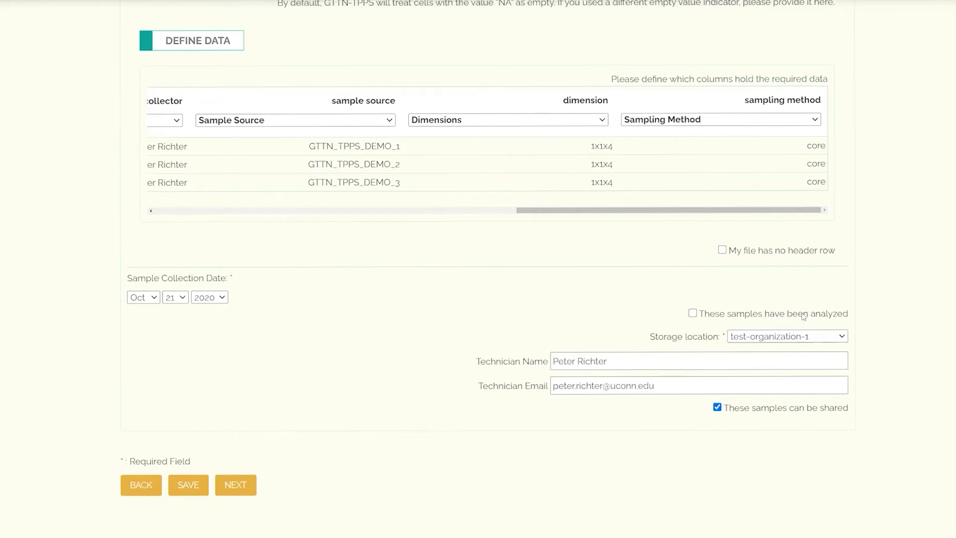
click(786, 338)
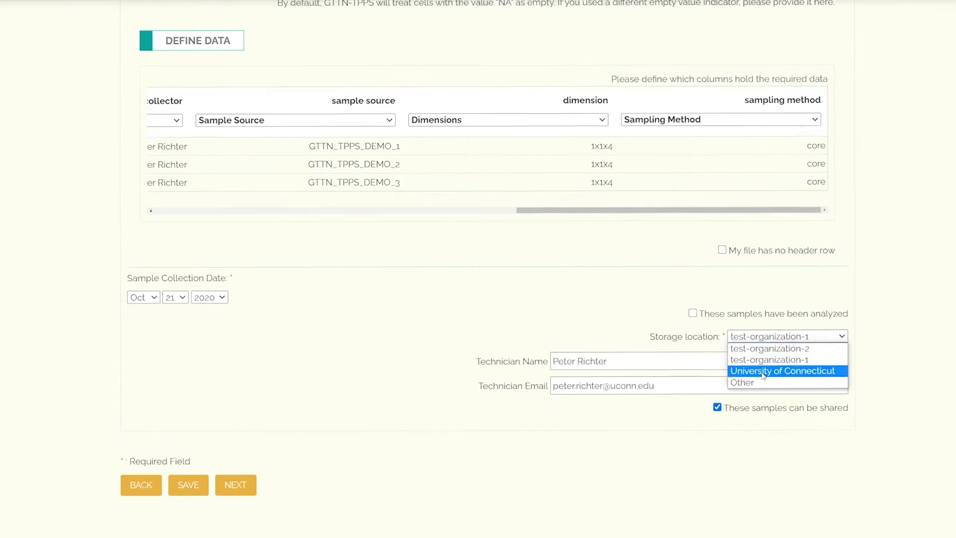
click(761, 337)
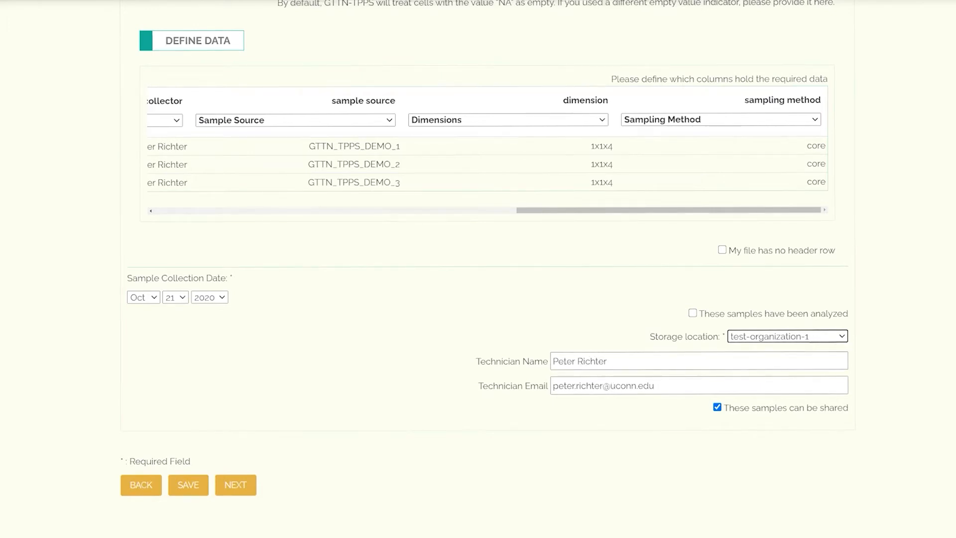
scroll(928, 319, down, 1)
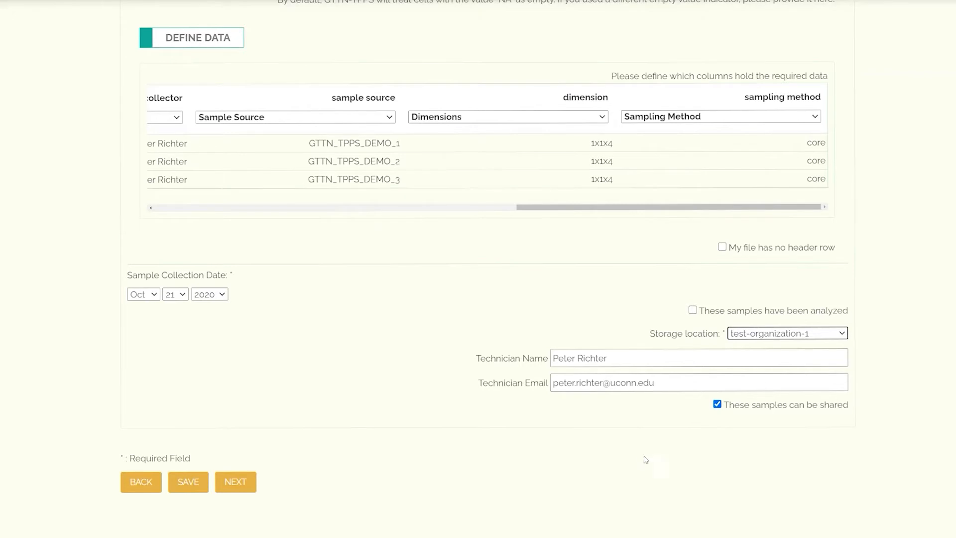
- Proceed to the Submit Data page and let the reference data use the same permissions as the rest of the submission
click(233, 483)
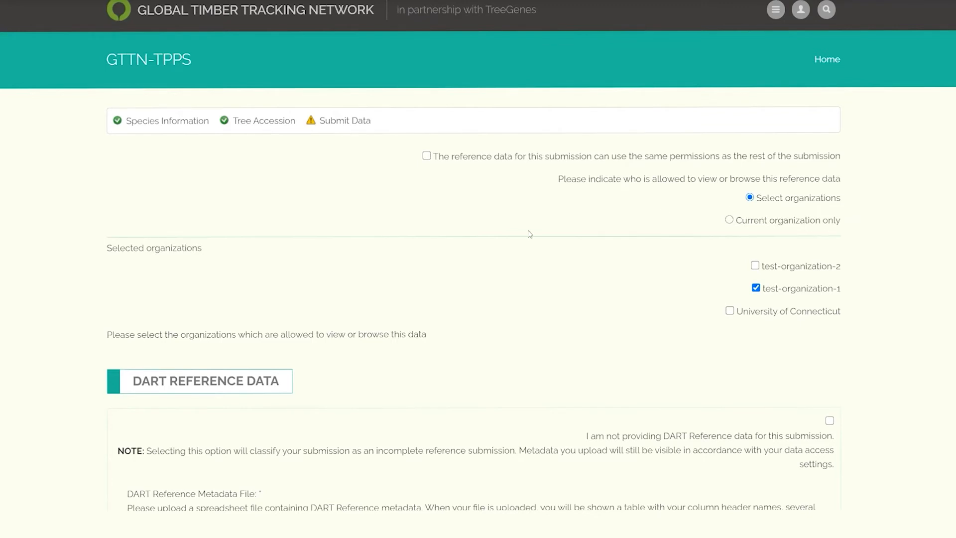
click(427, 155)
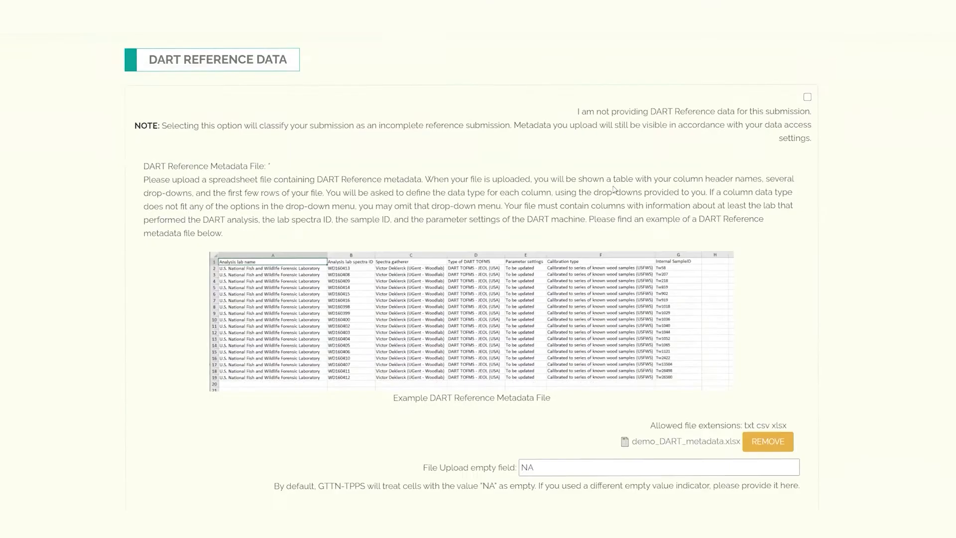
scroll(771, 171, up, 2)
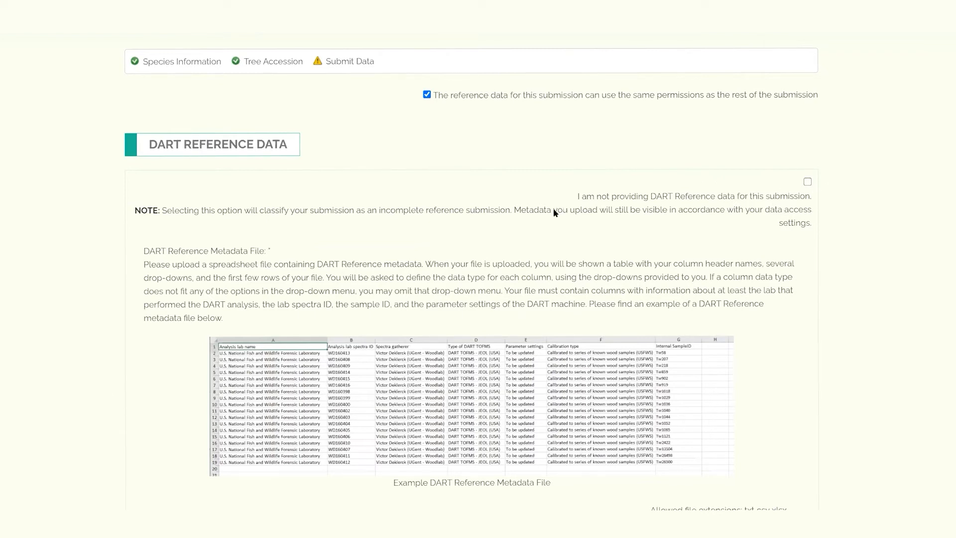
- Review the DART reference metadata section, including the example file, demo_DART_metadata.xlsx and all column definitions through Internal SampleID
scroll(515, 205, down, 3)
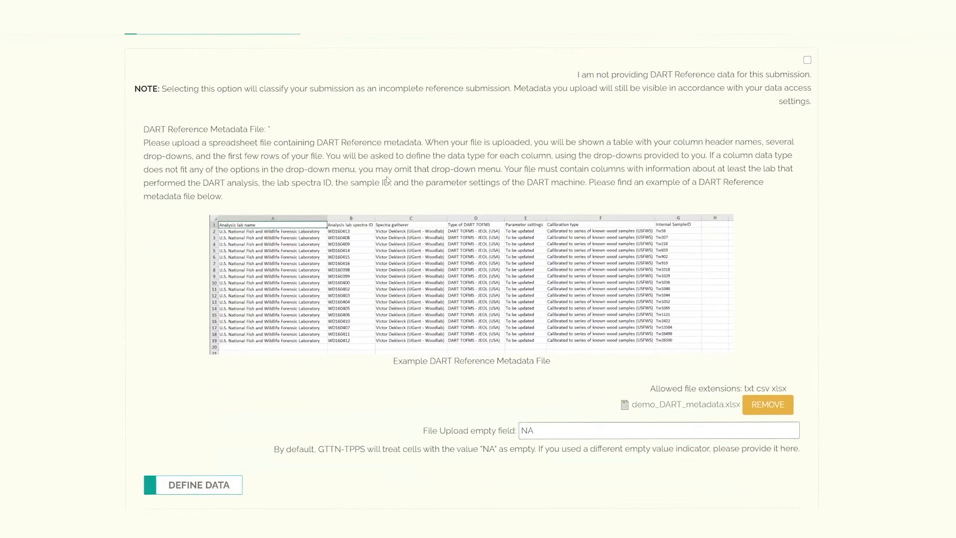
scroll(510, 163, down, 2)
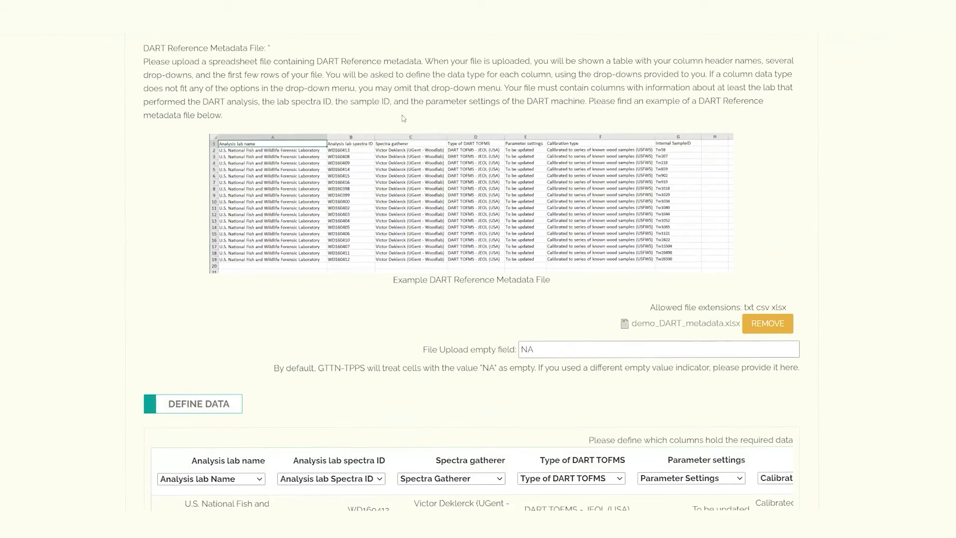
scroll(403, 119, down, 2)
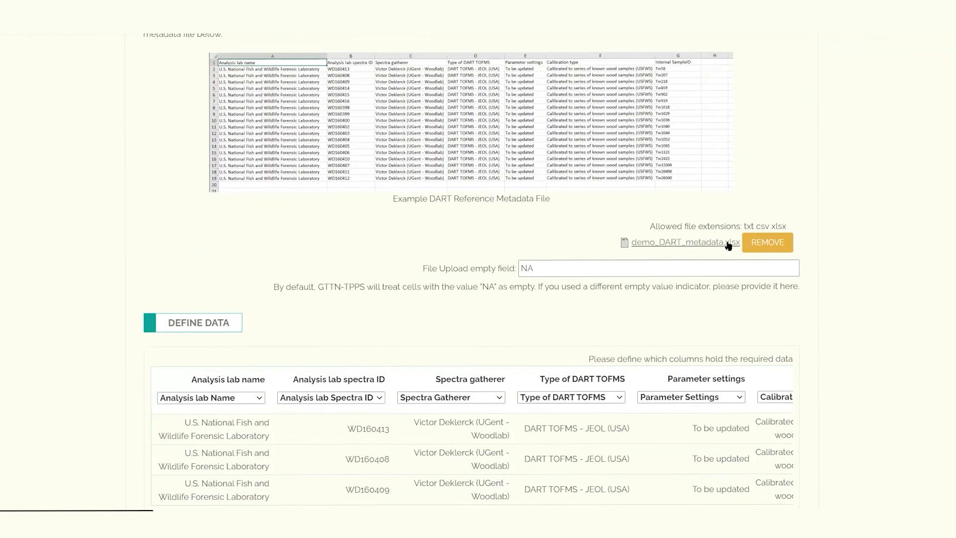
scroll(486, 235, down, 3)
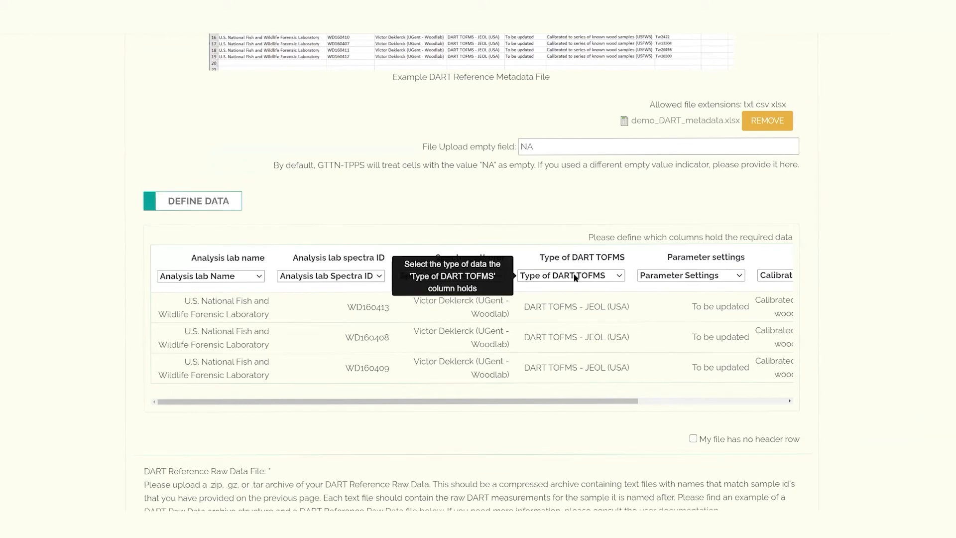
drag(538, 402, 687, 402)
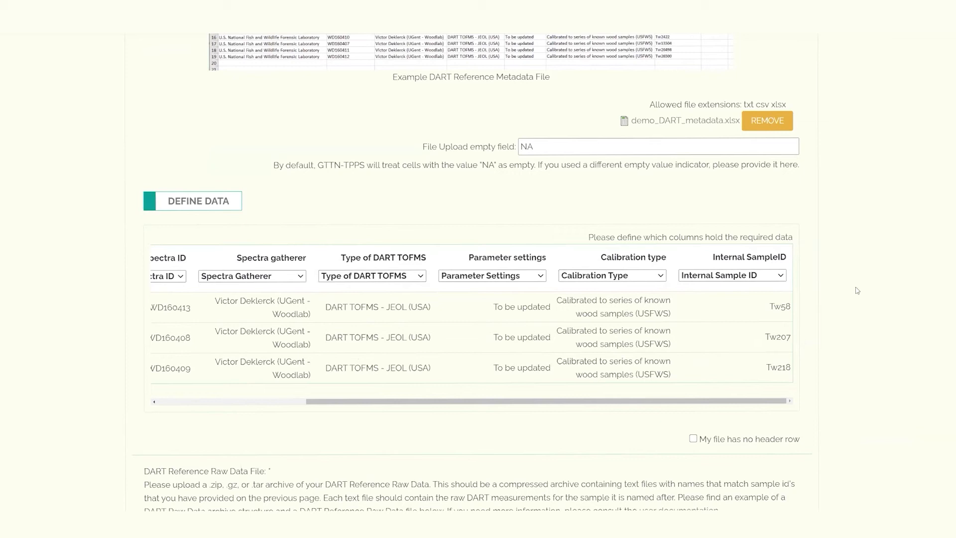
- Review the DART raw data archive requirements, then switch to File Explorer to examine the text files in the gttn_dart_test folder
scroll(726, 232, down, 5)
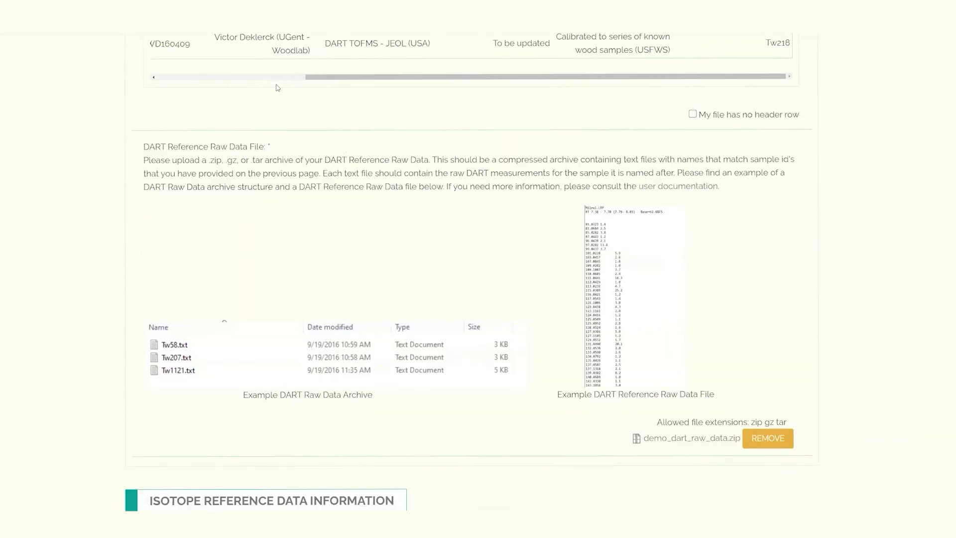
scroll(187, 186, down, 1)
scroll(186, 186, up, 1)
key(alt+Tab)
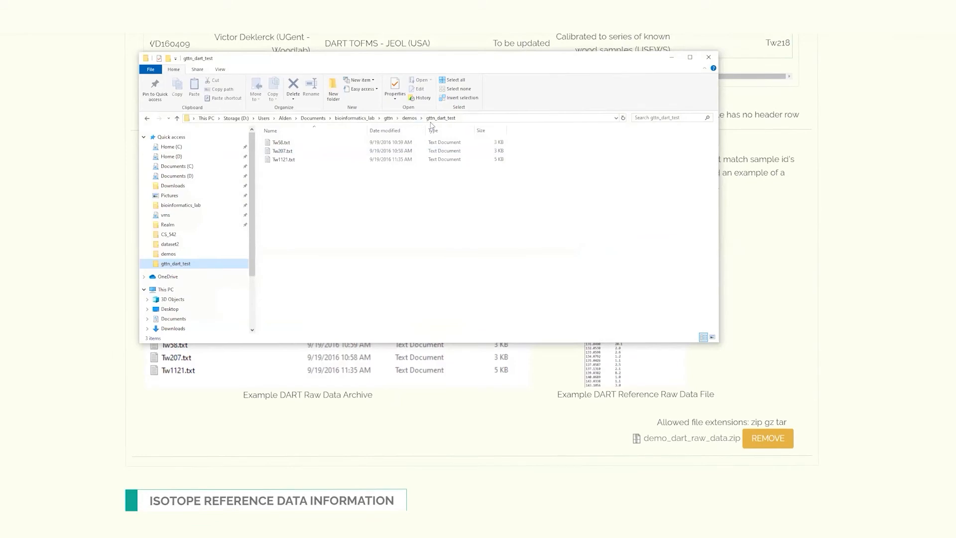
drag(469, 62, 420, 29)
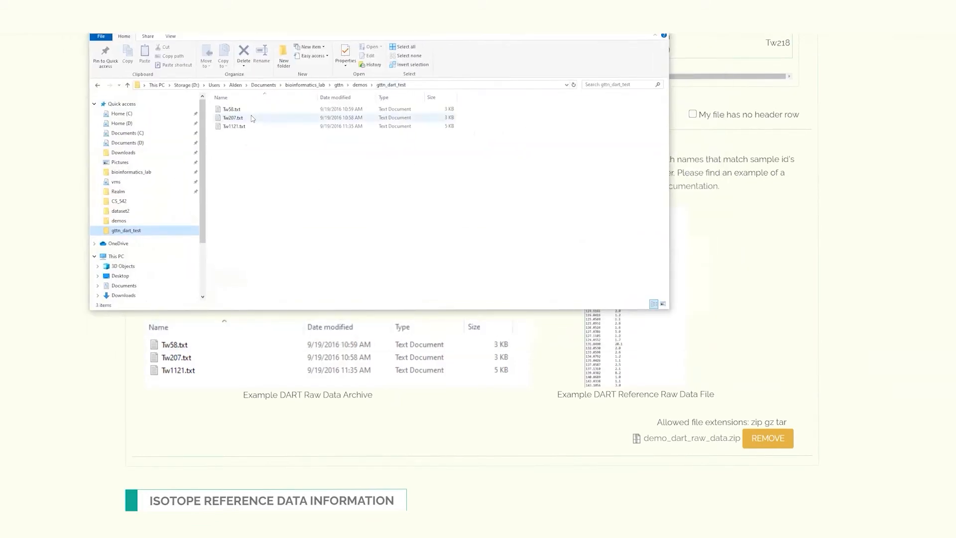
click(250, 109)
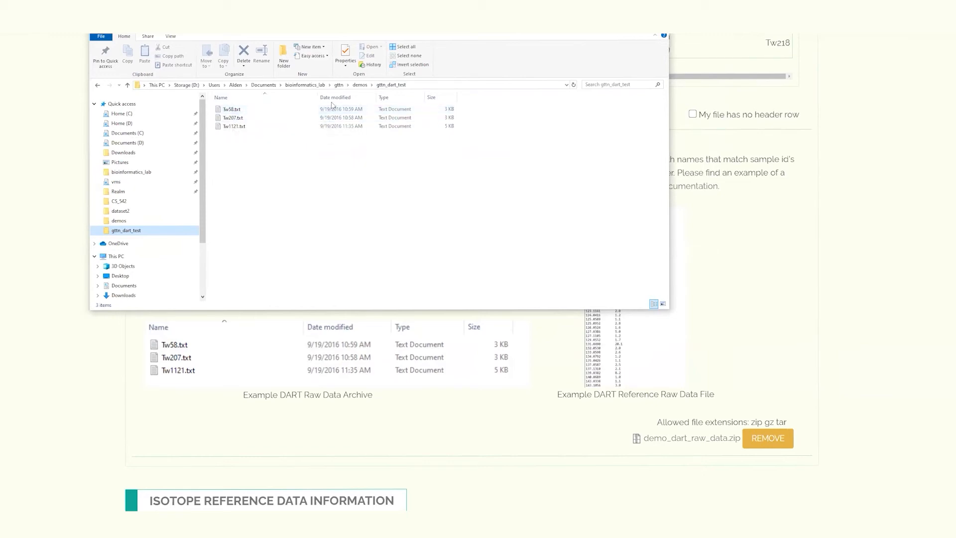
click(217, 113)
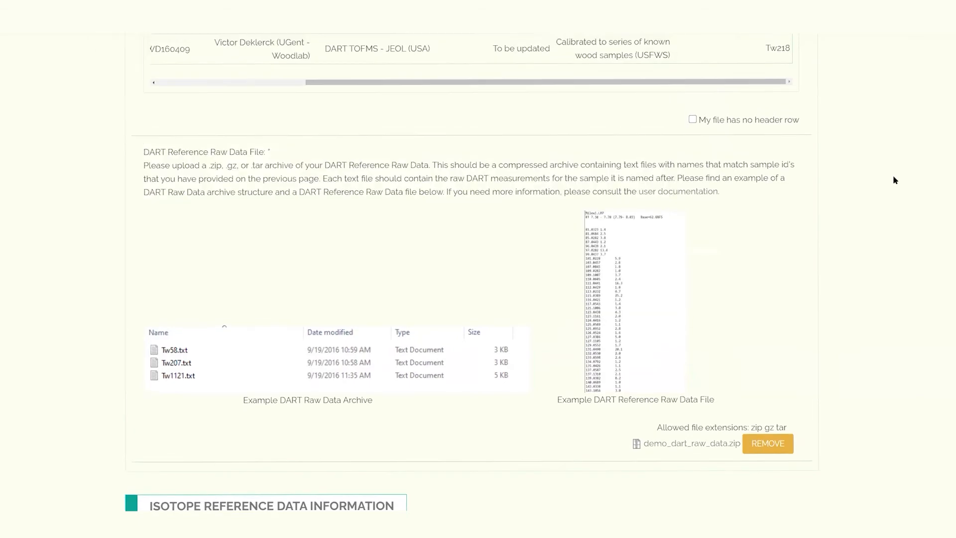
scroll(893, 175, up, 5)
drag(797, 259, 831, 187)
click(831, 187)
scroll(868, 202, down, 3)
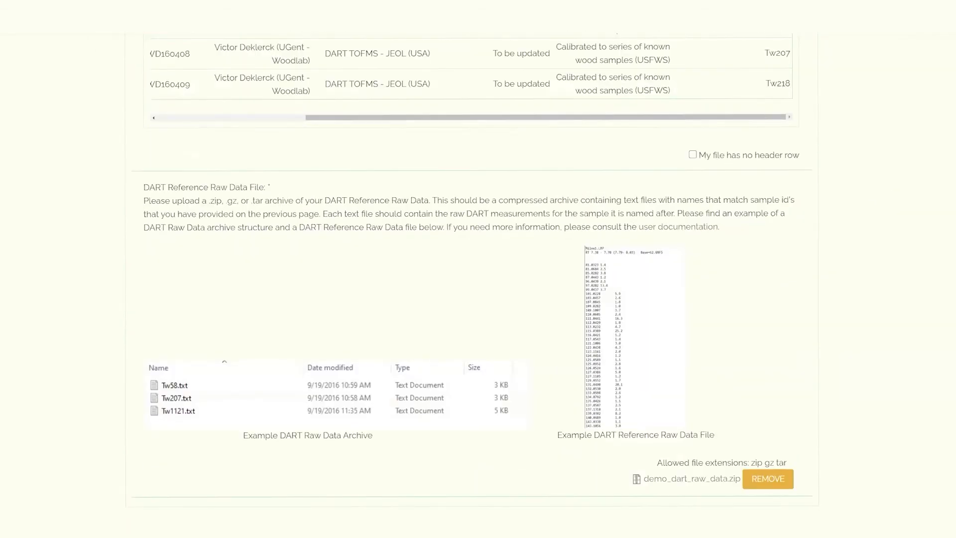
- Open Tw58.txt from the gttn_dart_test folder in File Explorer, inspect its raw DART measurements and close the file
click(164, 535)
double_click(253, 112)
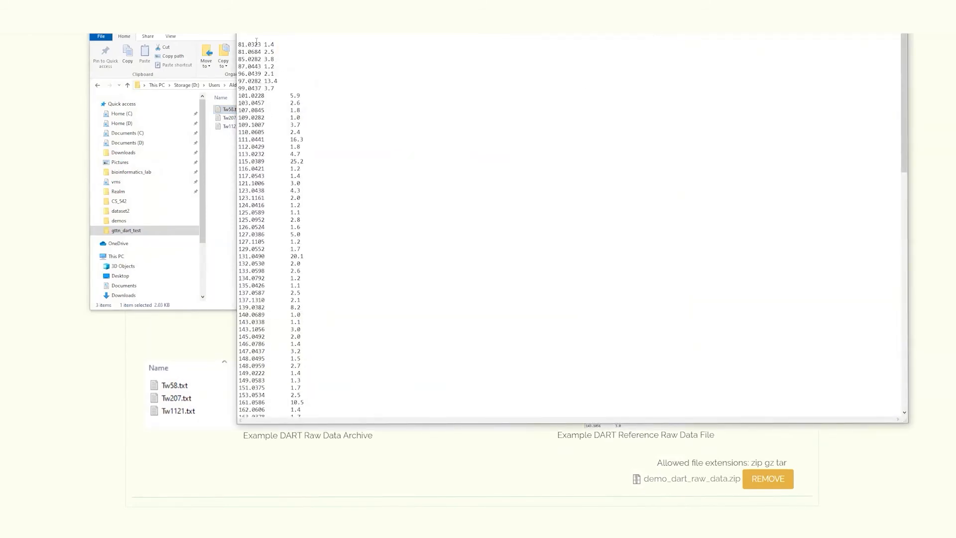
scroll(279, 80, down, 20)
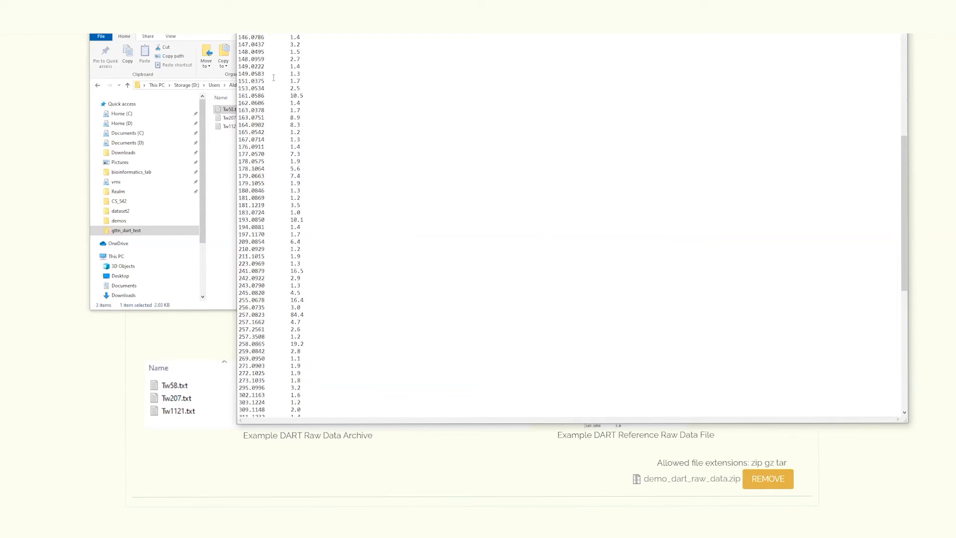
scroll(273, 90, up, 18)
scroll(273, 90, up, 14)
click(897, 7)
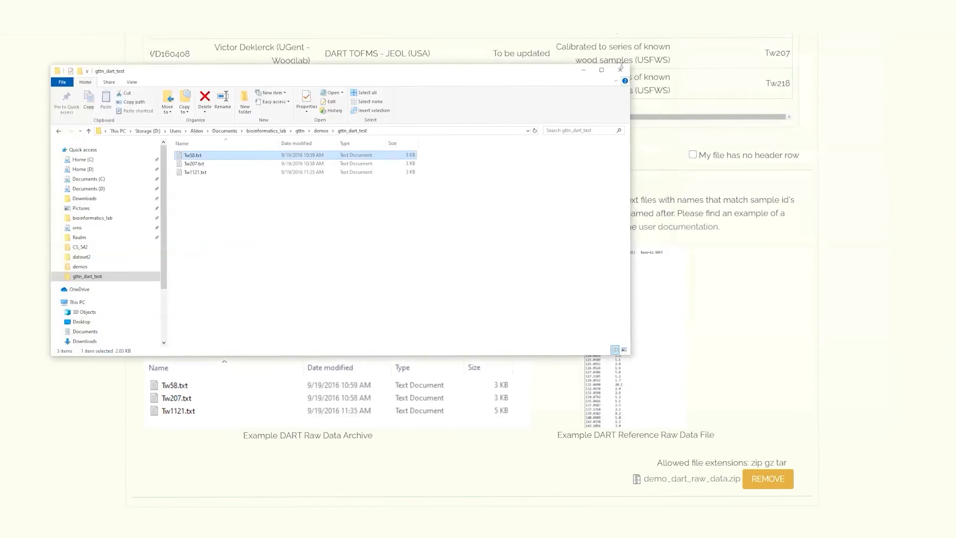
- Close the gttn_dart_test folder window and review the isotope reference settings for increment core, isotopes used, standards and the 13C isotope type options
click(619, 71)
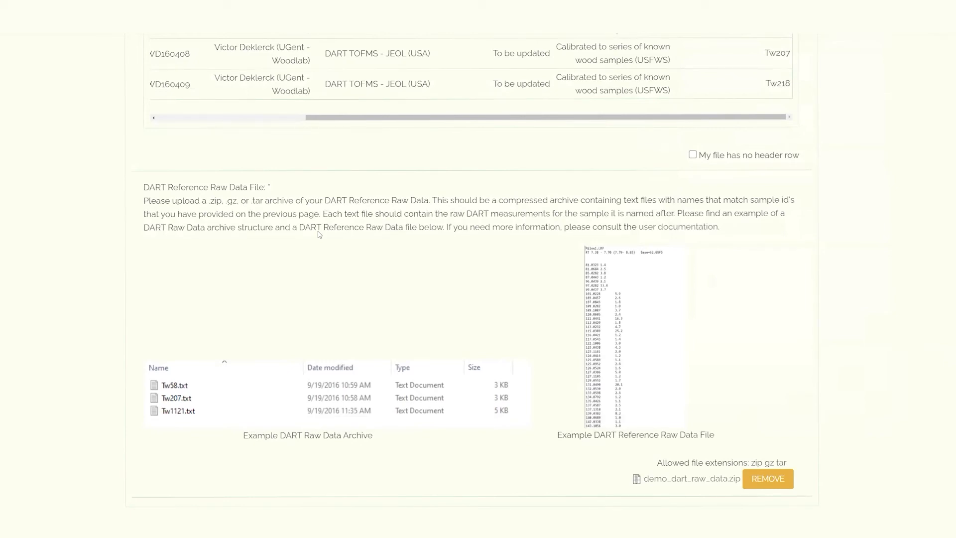
scroll(408, 197, down, 9)
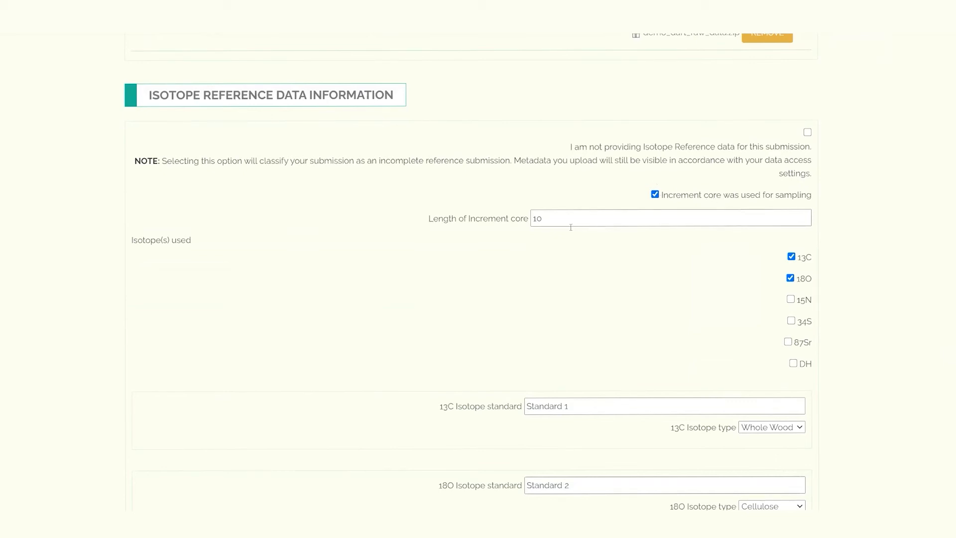
scroll(635, 234, down, 2)
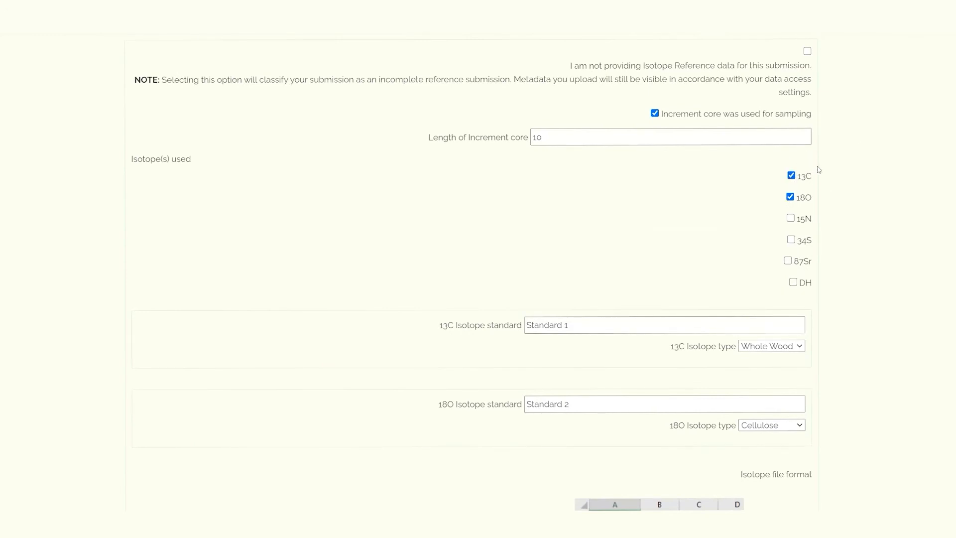
scroll(827, 192, down, 2)
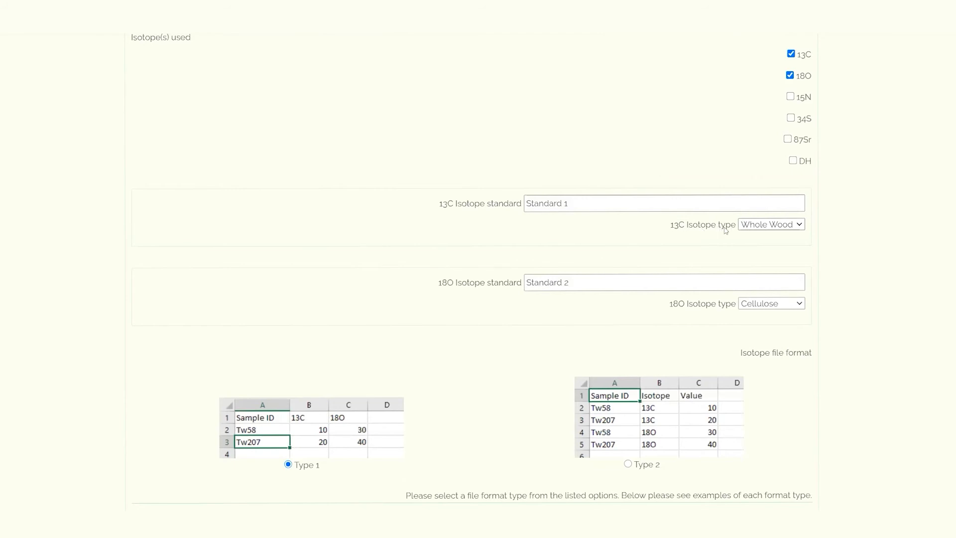
click(778, 228)
click(787, 233)
- Examine the isotope file format examples, the demo_isotope.xlsx upload and its column definitions, including the data type options for the 13C column
scroll(799, 235, down, 2)
scroll(799, 233, down, 5)
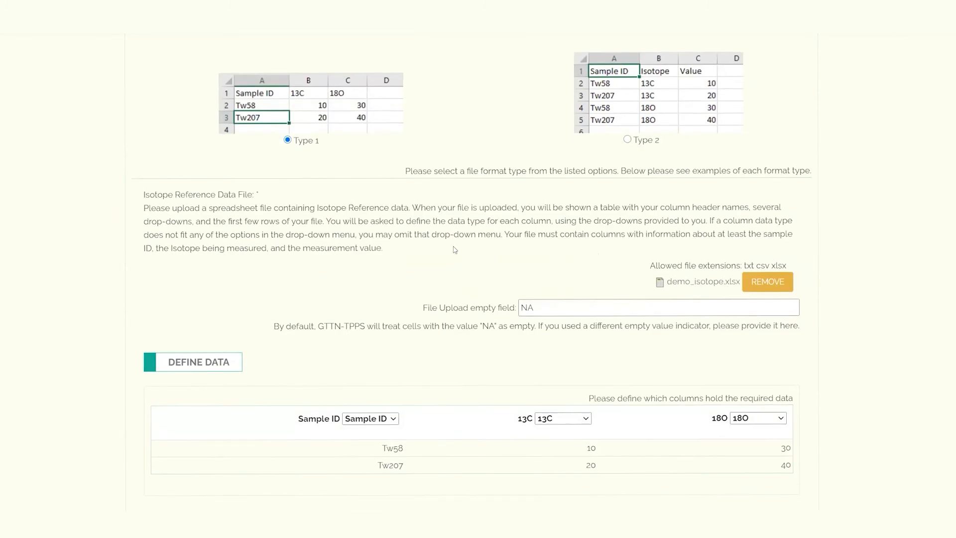
scroll(473, 243, up, 3)
scroll(503, 269, down, 2)
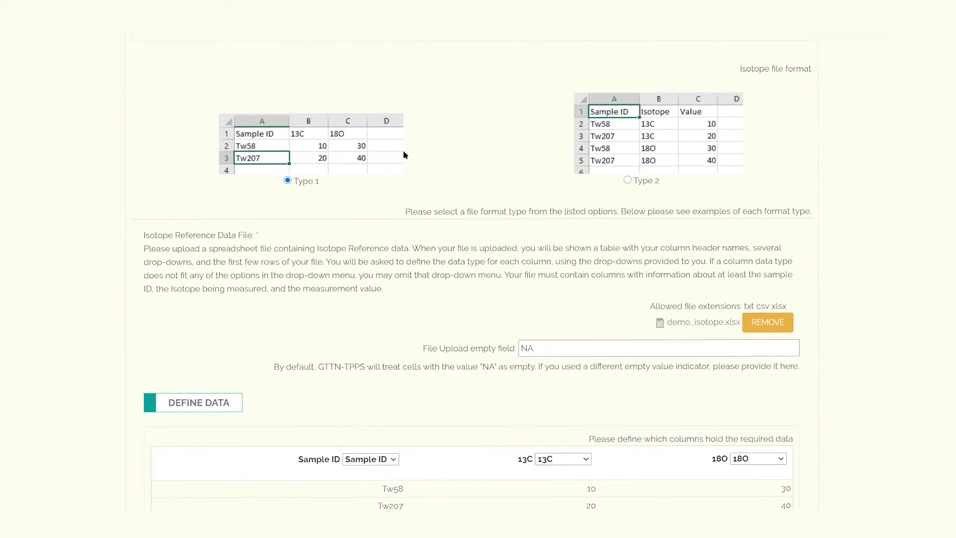
scroll(470, 142, down, 2)
scroll(321, 91, up, 2)
scroll(345, 159, down, 2)
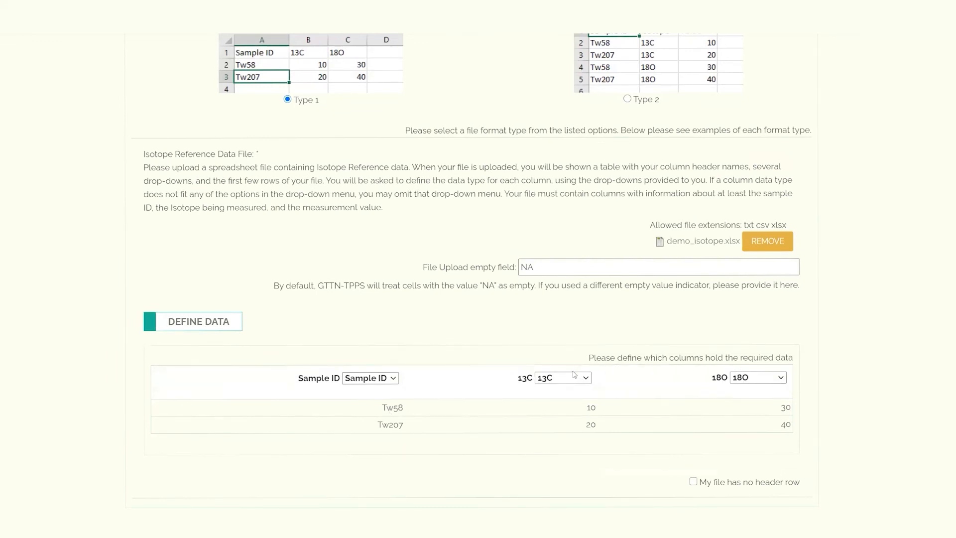
click(585, 380)
click(585, 379)
scroll(649, 372, down, 1)
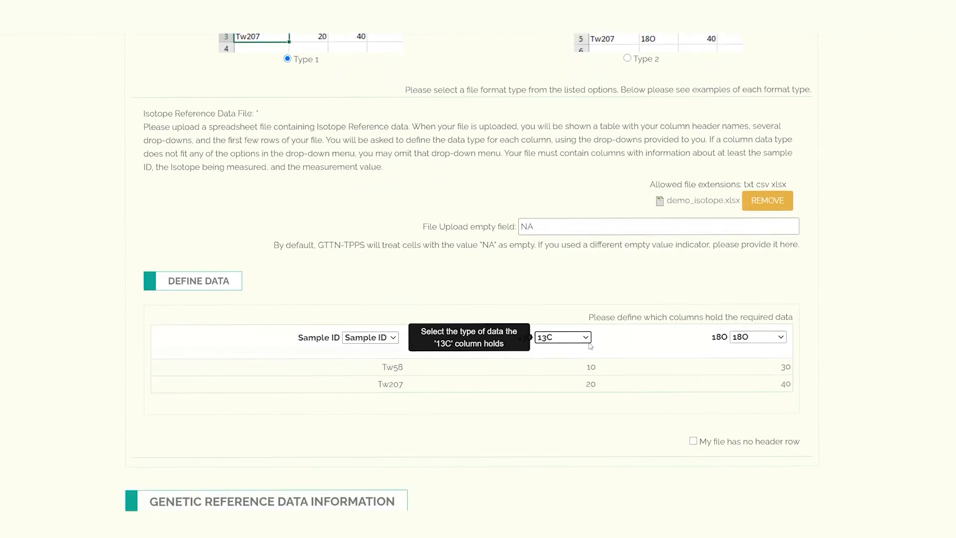
scroll(622, 315, down, 2)
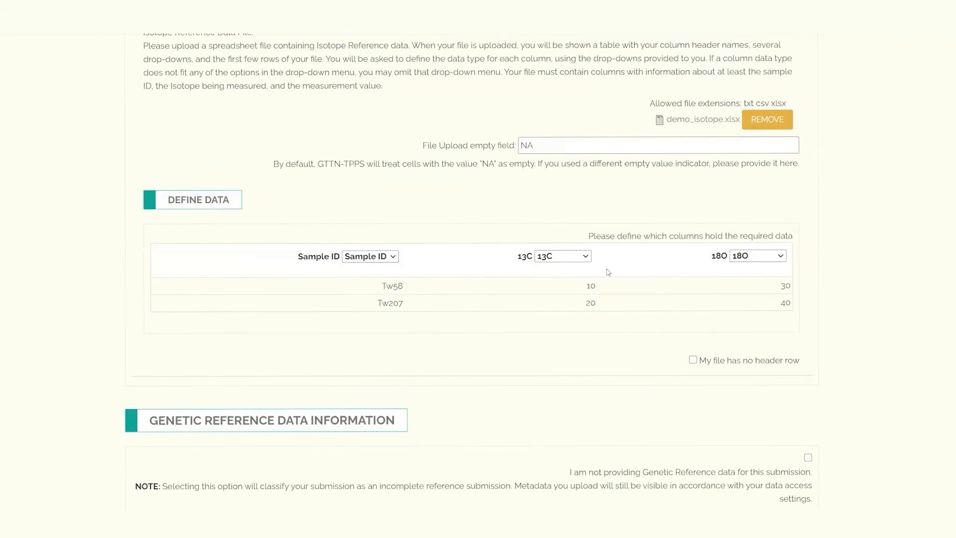
- Review the genetic reference data section, covering marker types, SSR sequencing instrument, ploidy, the SSRs/cpSSRs spreadsheet and the DNA quality and extraction fields
scroll(660, 269, down, 9)
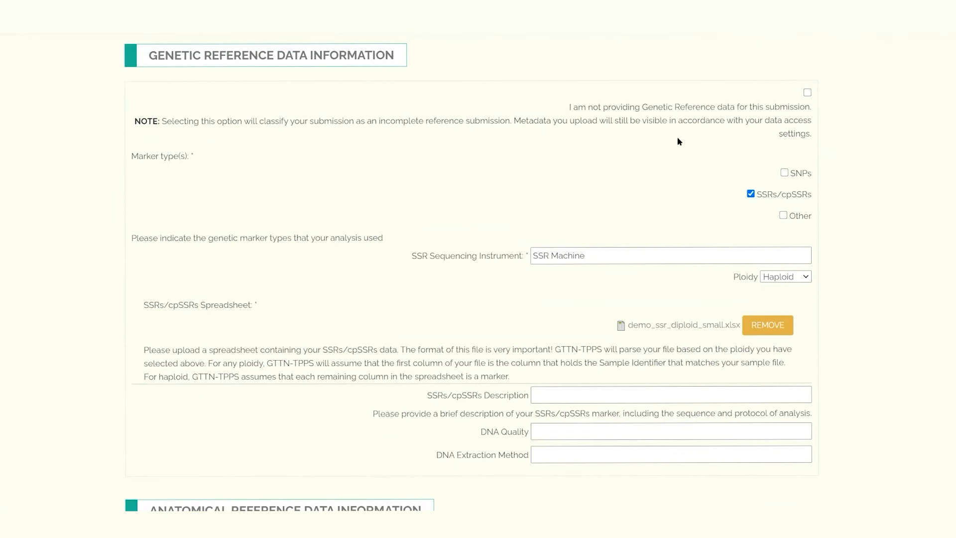
scroll(702, 154, down, 1)
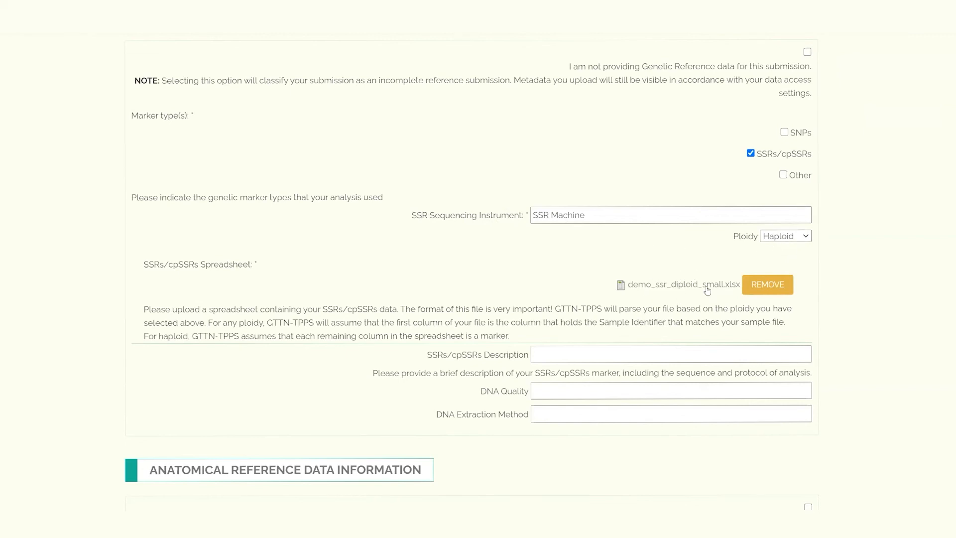
scroll(530, 271, down, 2)
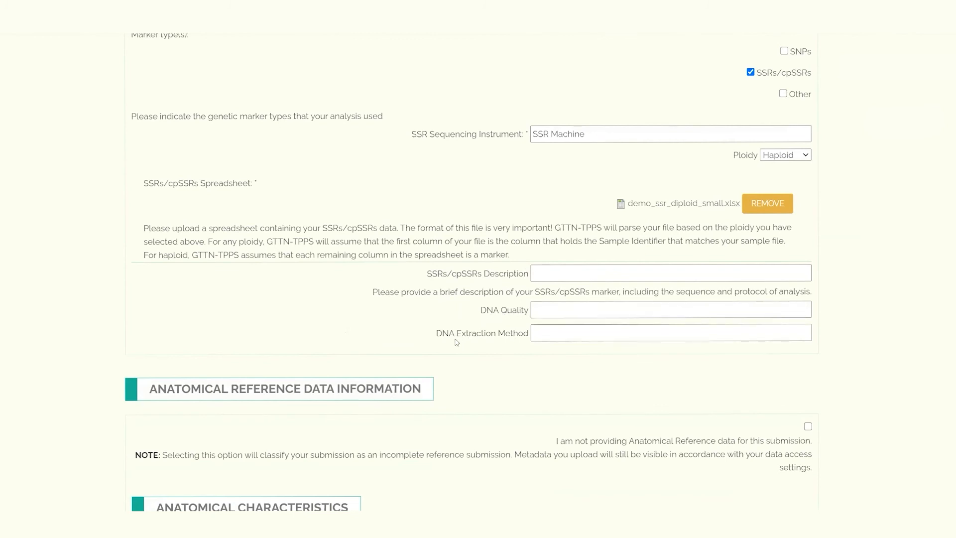
- Review the anatomical reference data section and the Afzelia africana description fields, such as Nomenclature, General, Vessels, Tracheids and Fibres, and Axial Parenchyma
scroll(470, 259, down, 5)
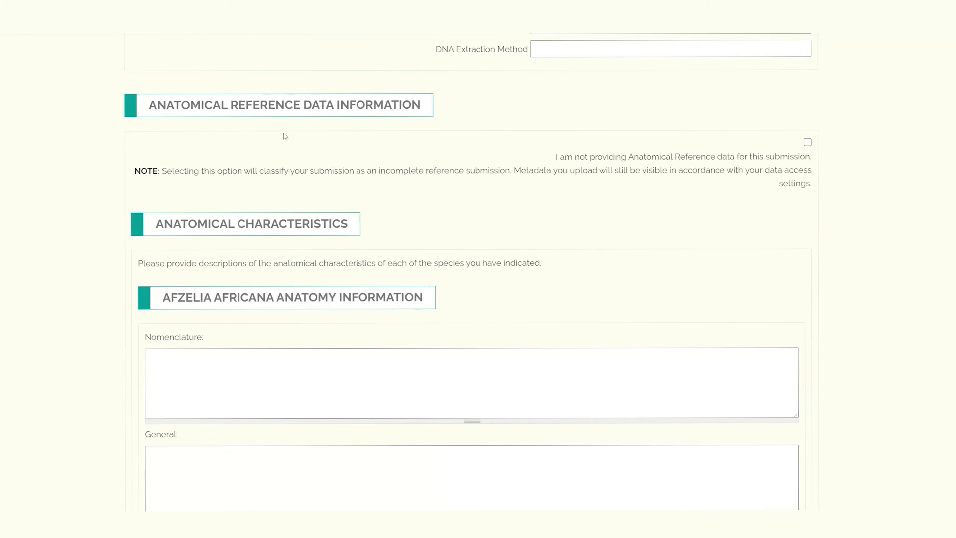
scroll(354, 200, down, 1)
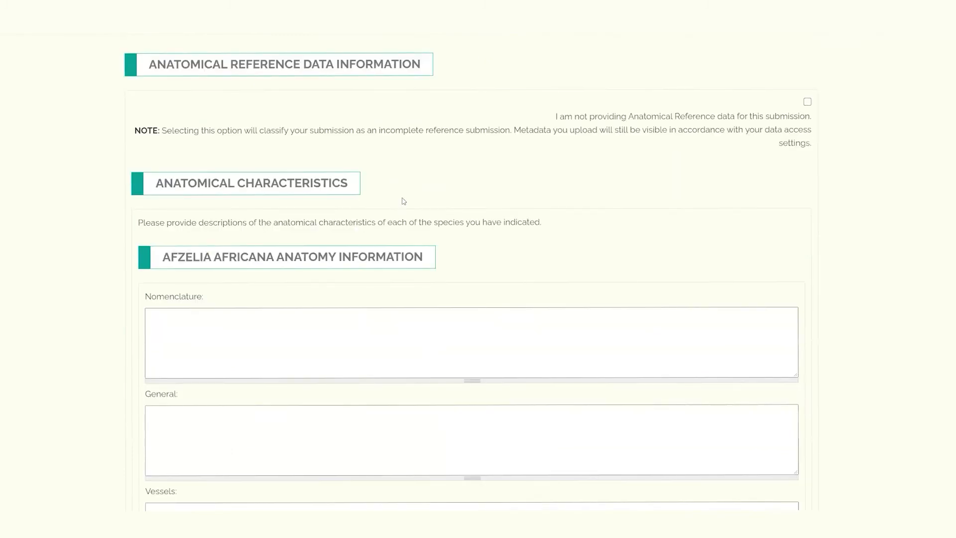
scroll(404, 200, down, 2)
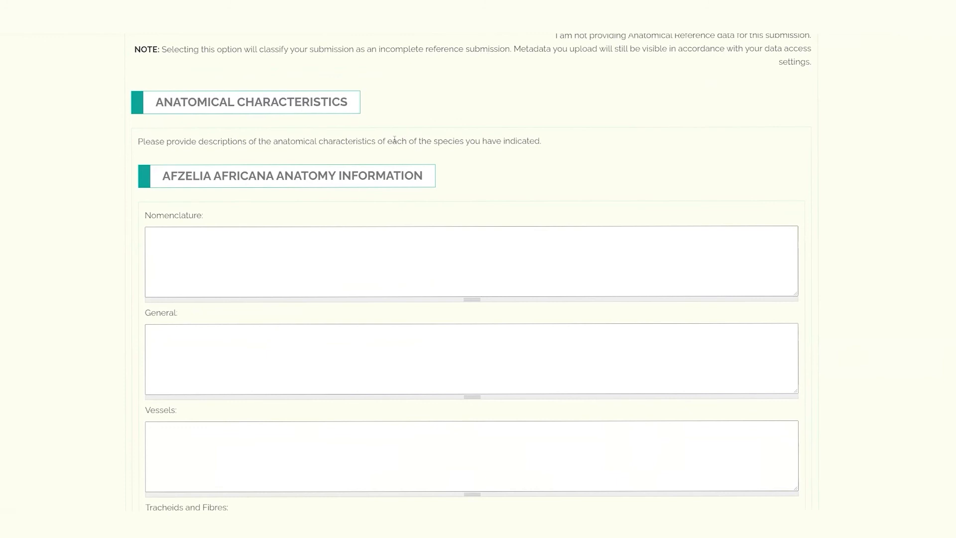
scroll(235, 98, down, 2)
scroll(156, 162, down, 2)
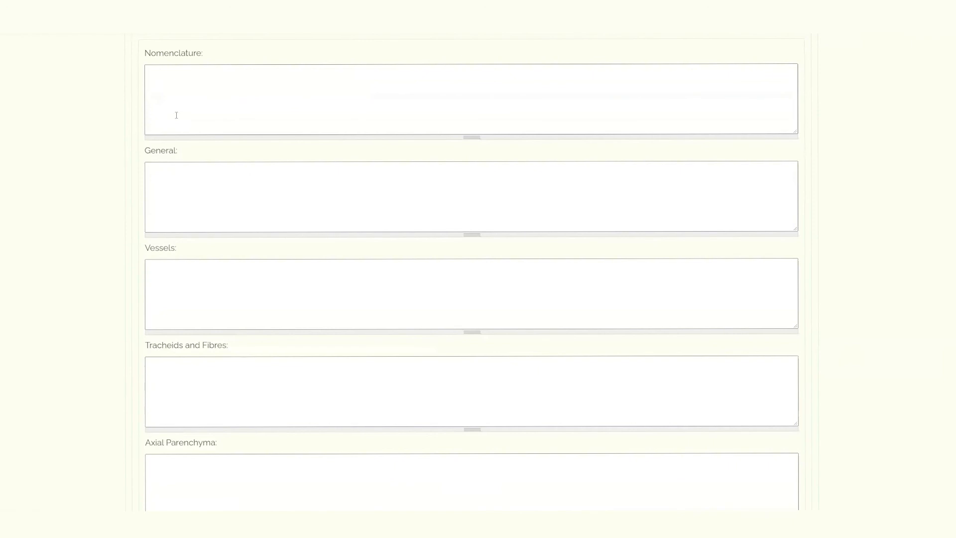
scroll(190, 295, up, 4)
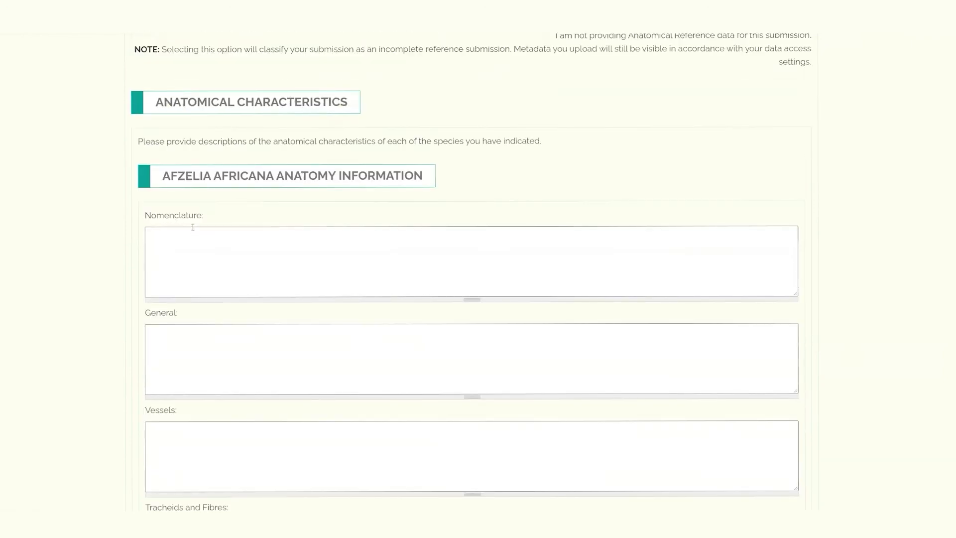
scroll(192, 227, down, 9)
scroll(194, 223, up, 5)
scroll(193, 223, up, 7)
scroll(245, 143, down, 3)
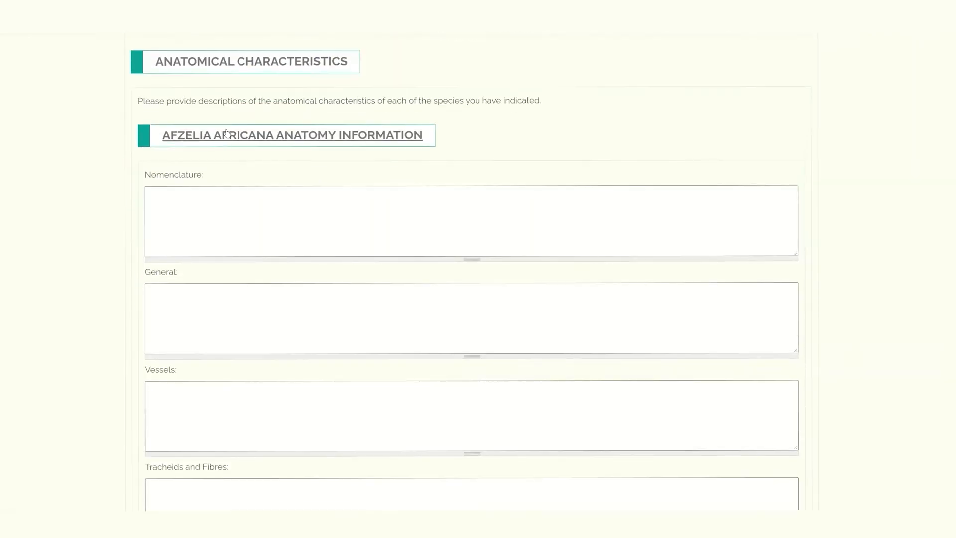
- Collapse the Afzelia africana anatomy section and check the microscope slide images with their description and photo credit fields
click(245, 143)
scroll(428, 169, down, 3)
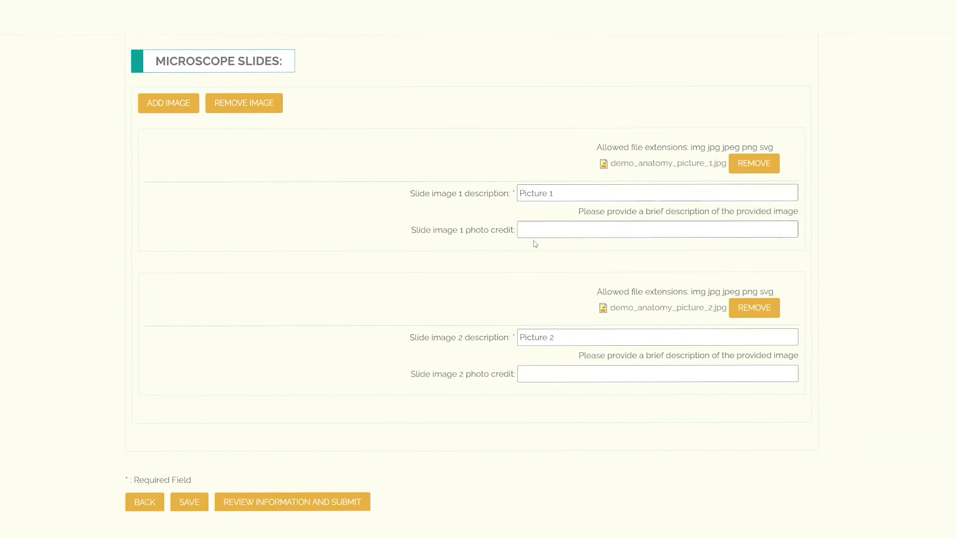
scroll(532, 274, down, 1)
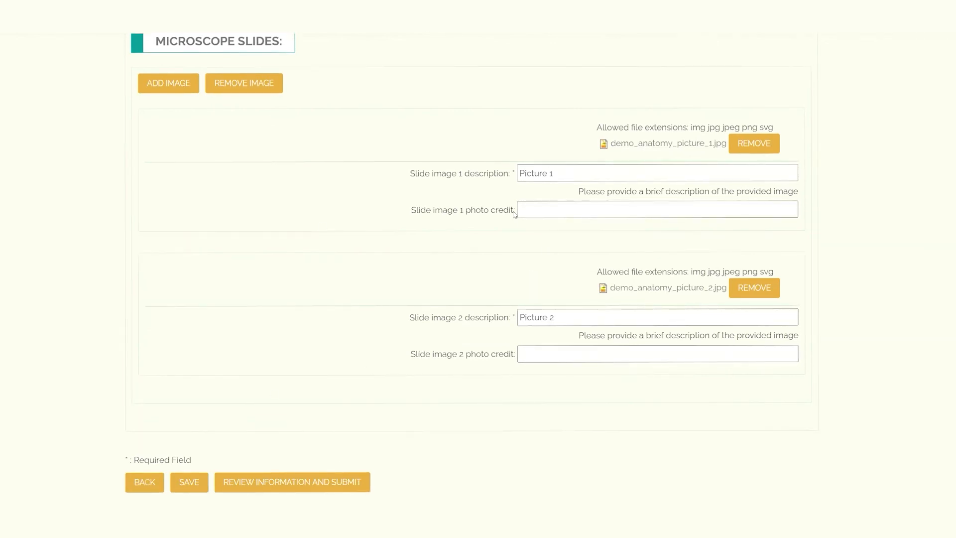
- Review the summary of the GTTN Workshop Reference Demo submission, including its data types and uploaded files, and submit it
click(281, 484)
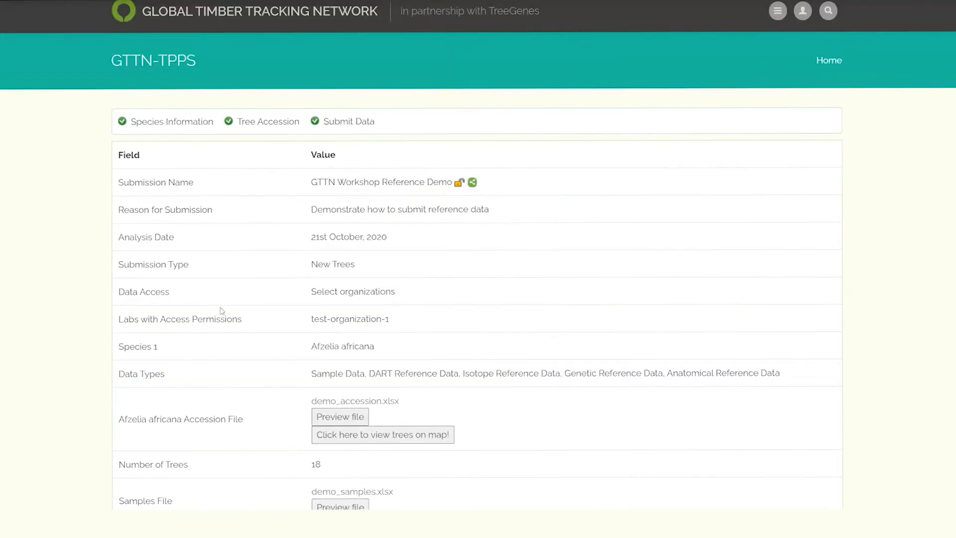
scroll(416, 125, down, 2)
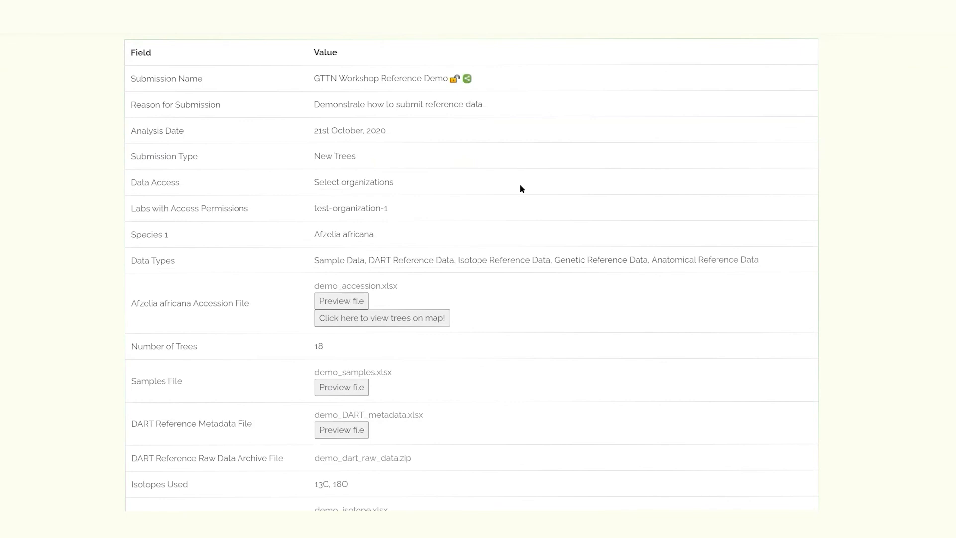
scroll(465, 177, down, 2)
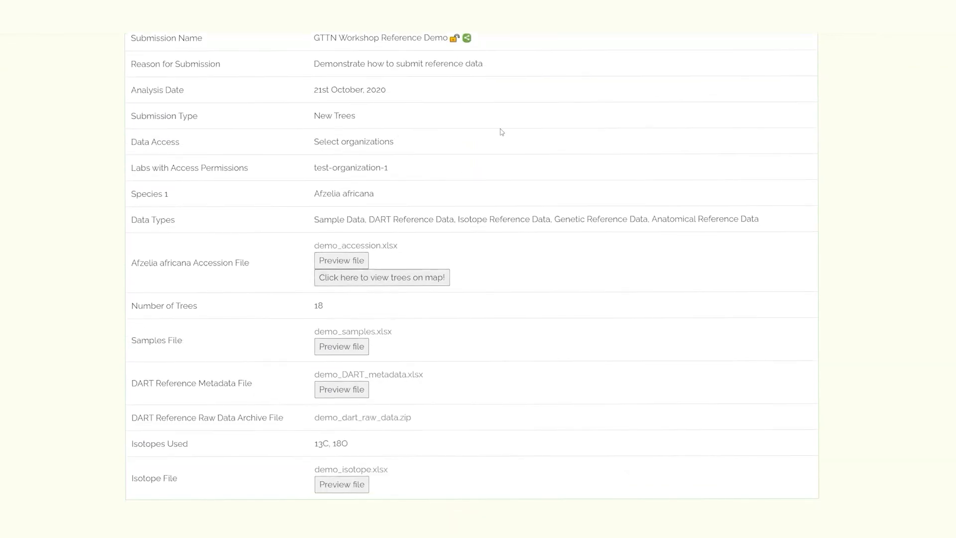
scroll(399, 130, up, 2)
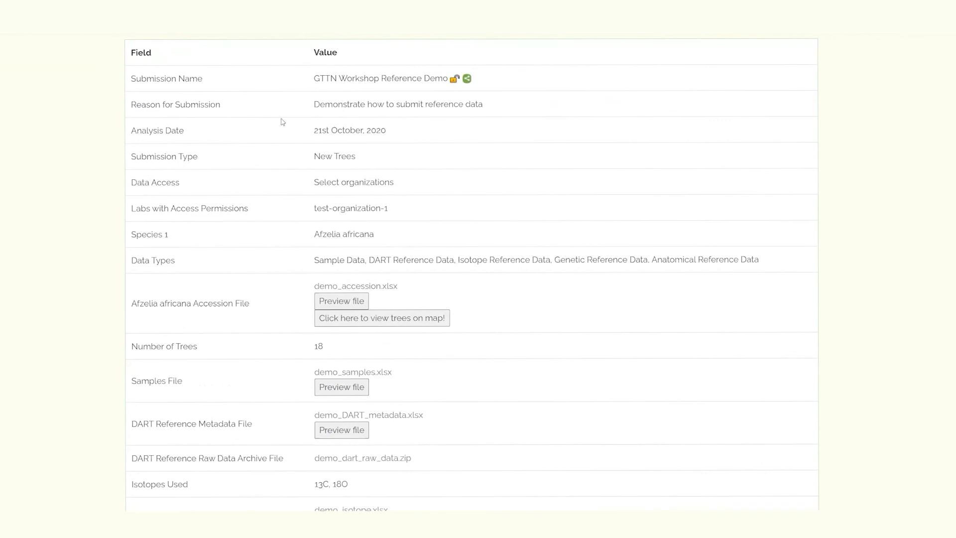
scroll(354, 108, down, 2)
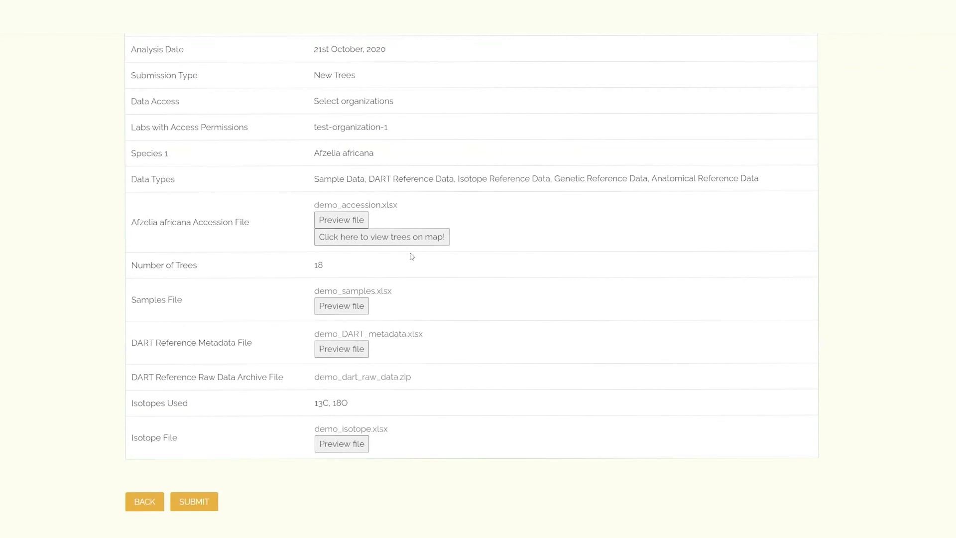
scroll(436, 254, up, 3)
scroll(375, 415, down, 3)
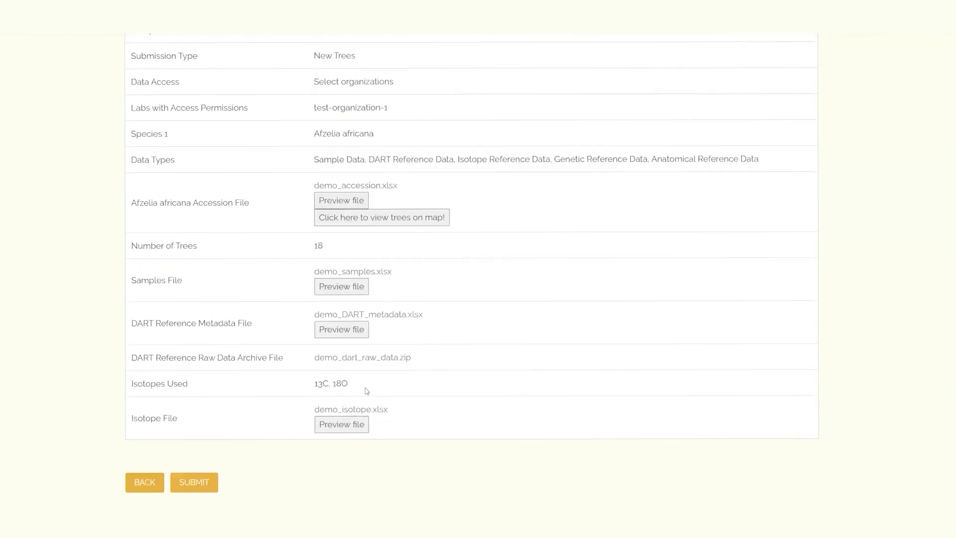
click(206, 483)
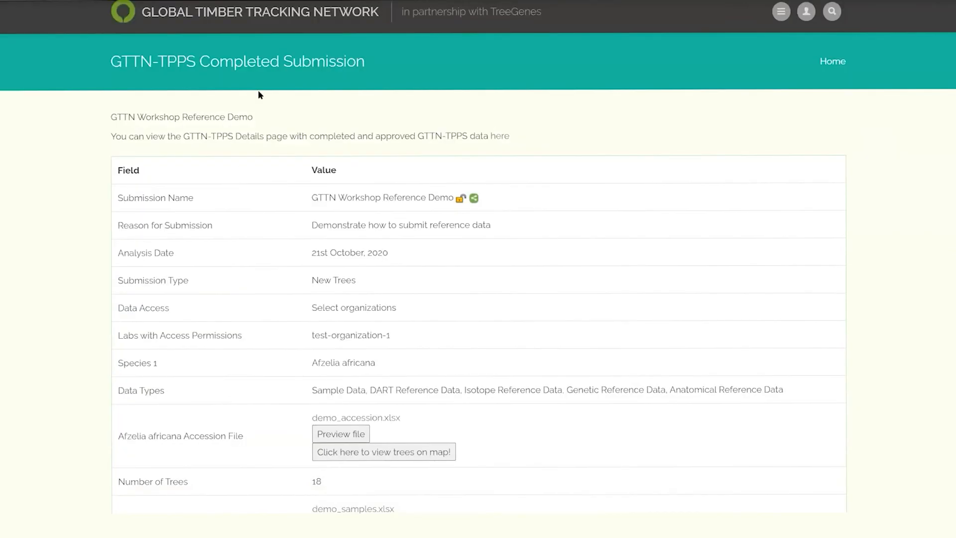